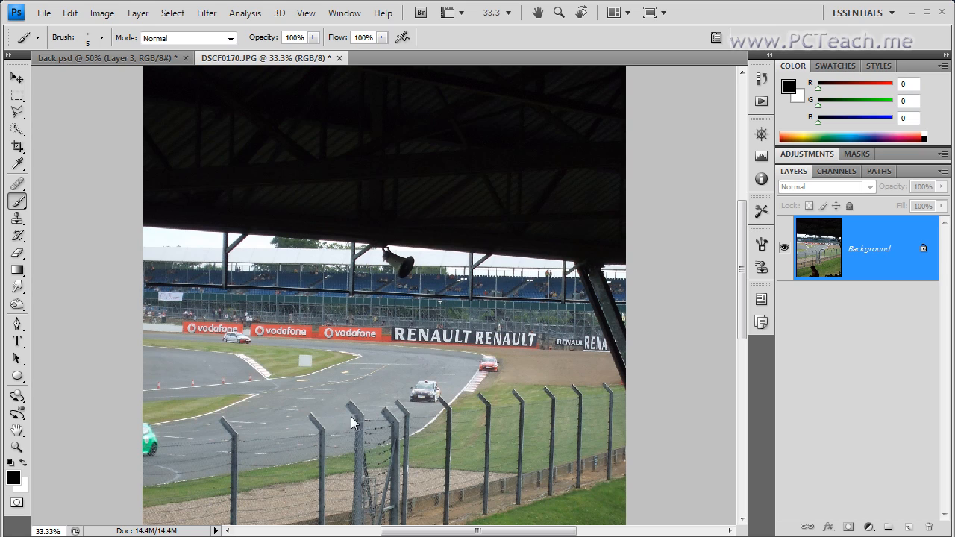
Add an empty layer above the Background of the race-track photo and create a new empty path.
{"action": "left_click_drag", "start_coordinate": [739, 298], "coordinate": [745, 320]}
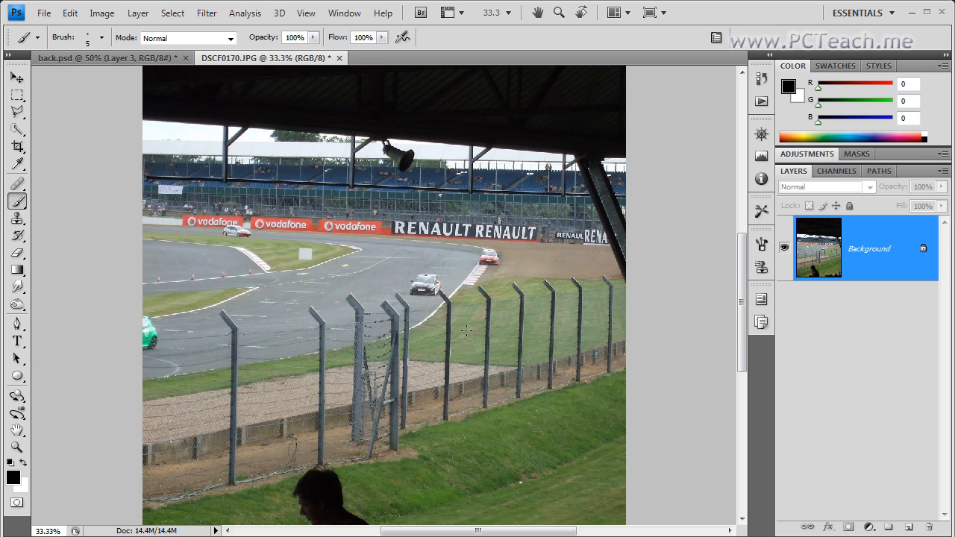
{"action": "left_click", "coordinate": [910, 528]}
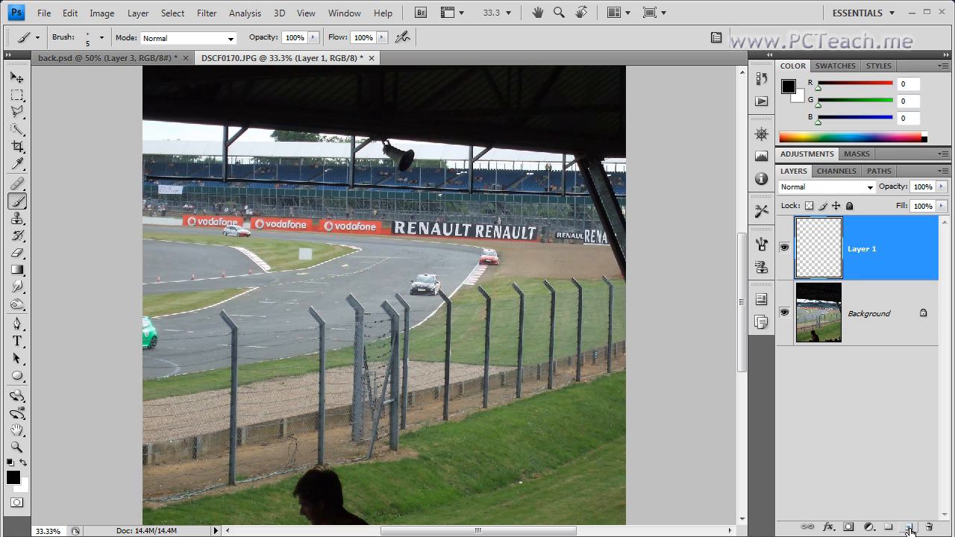
{"action": "left_click", "coordinate": [879, 171]}
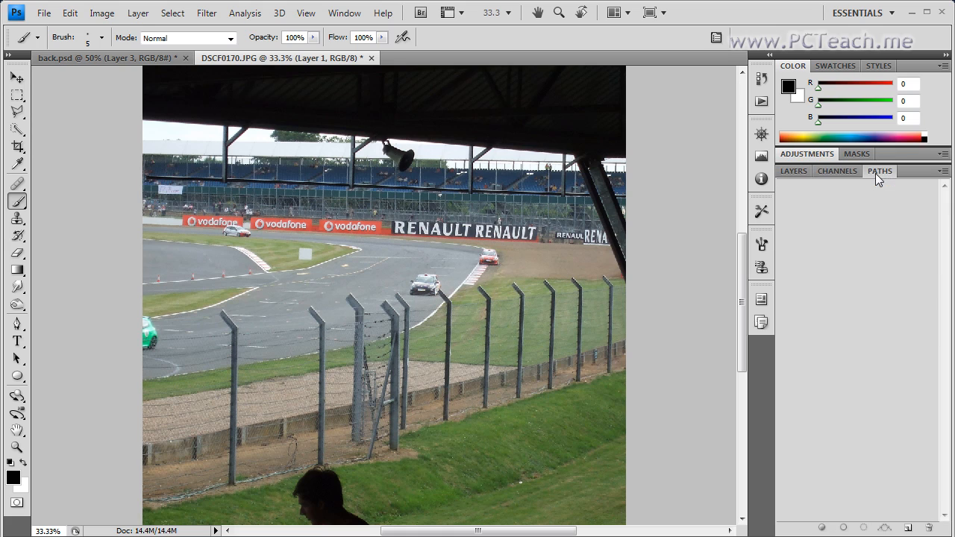
{"action": "left_click", "coordinate": [909, 528]}
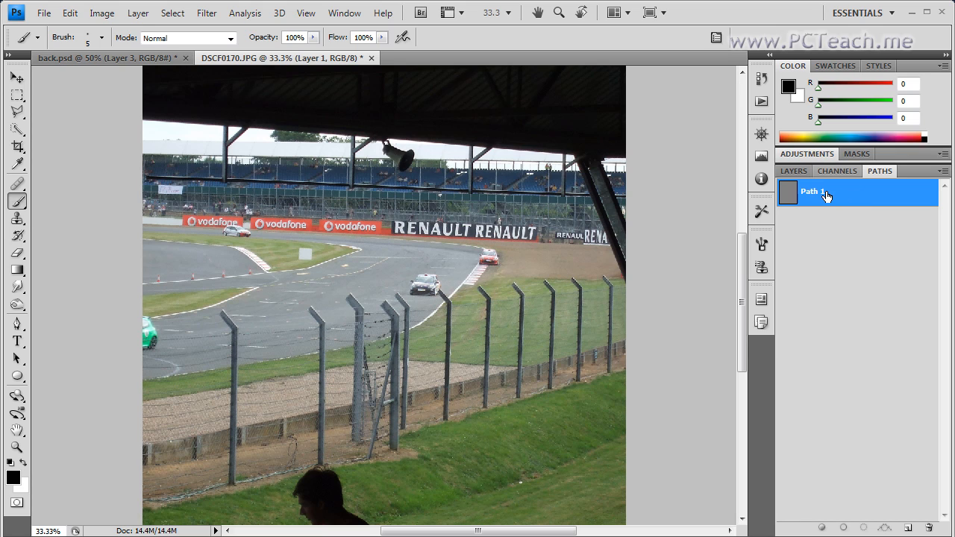
{"action": "left_click", "coordinate": [793, 171]}
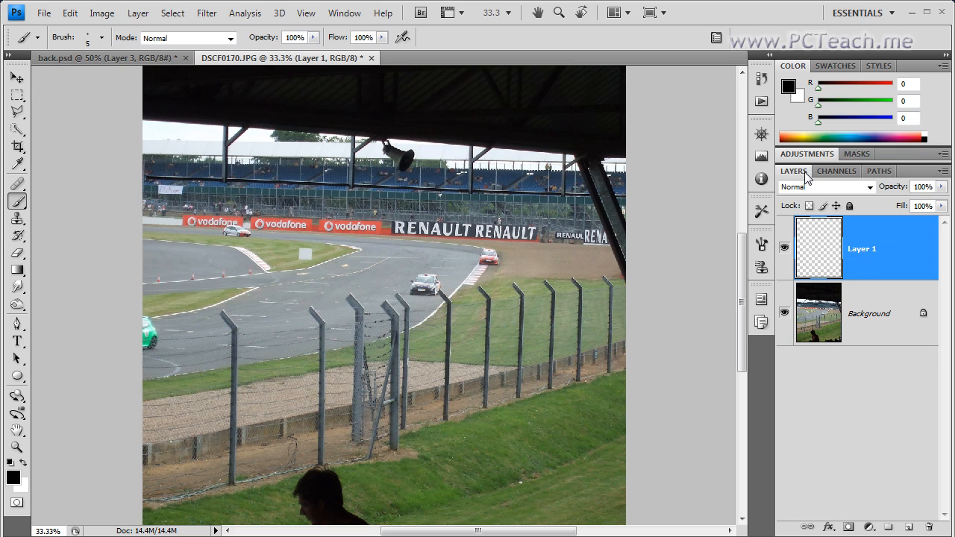
{"action": "left_click", "coordinate": [879, 172]}
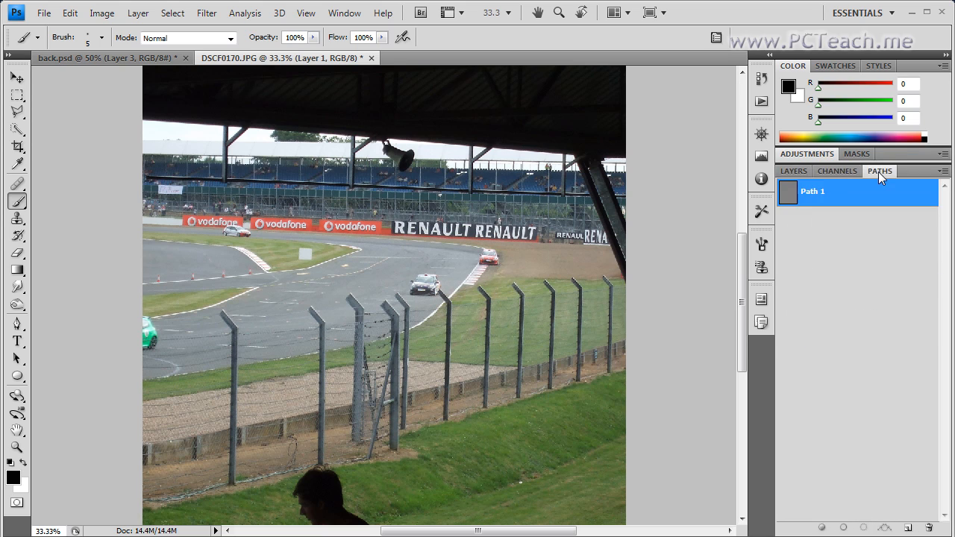
With the Pen tool, trace the white line along the grass island's lower edge, from its tip to the photo's left border.
{"action": "left_click", "coordinate": [23, 331]}
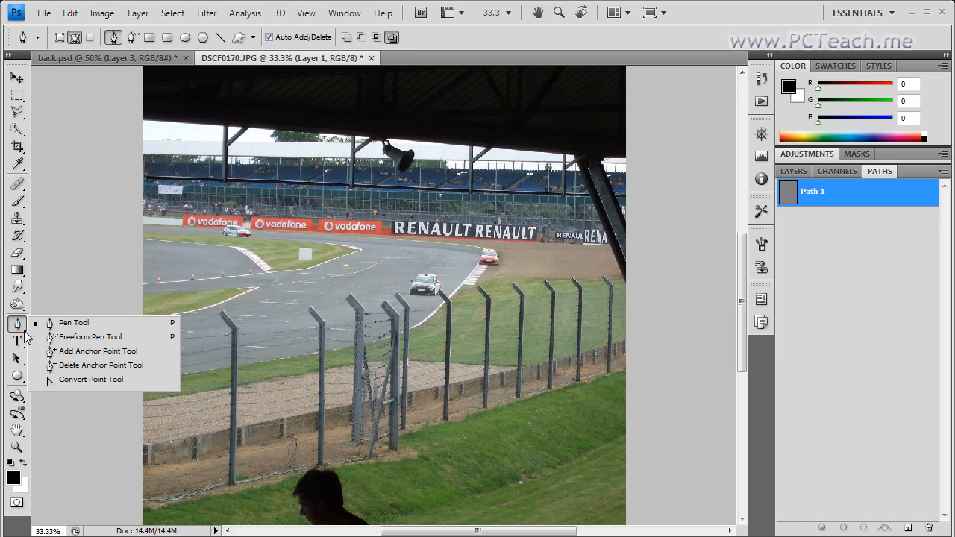
{"action": "left_click", "coordinate": [70, 326]}
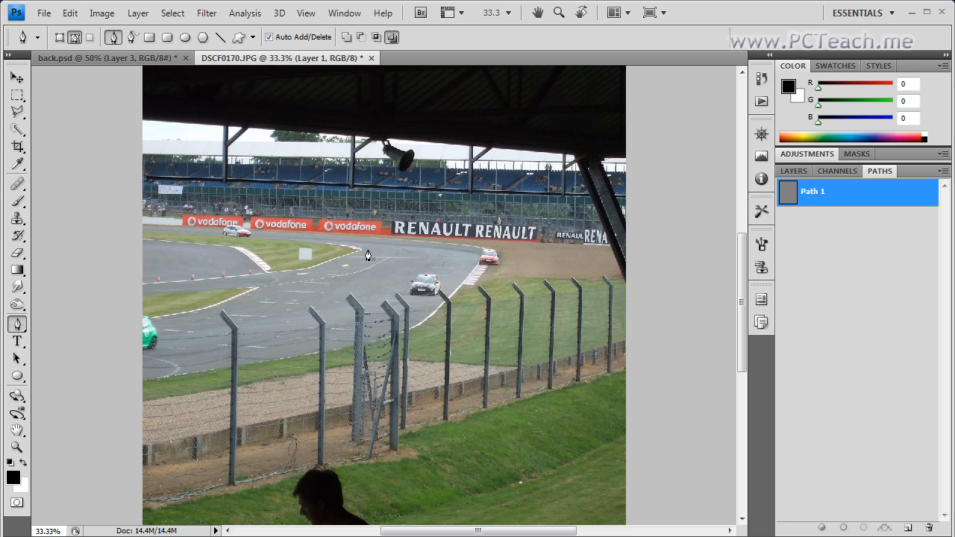
{"action": "key", "text": "ctrl+plus"}
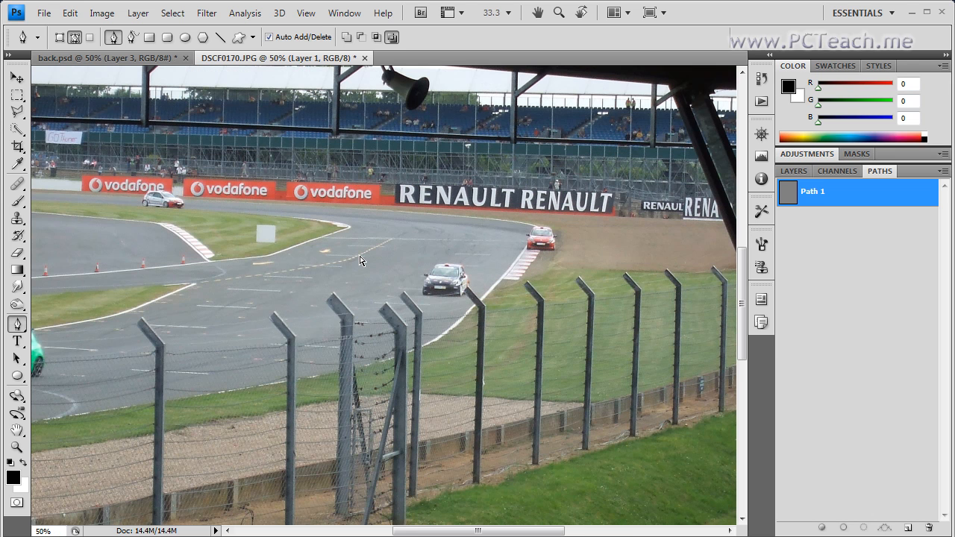
{"action": "key", "text": "ctrl+plus"}
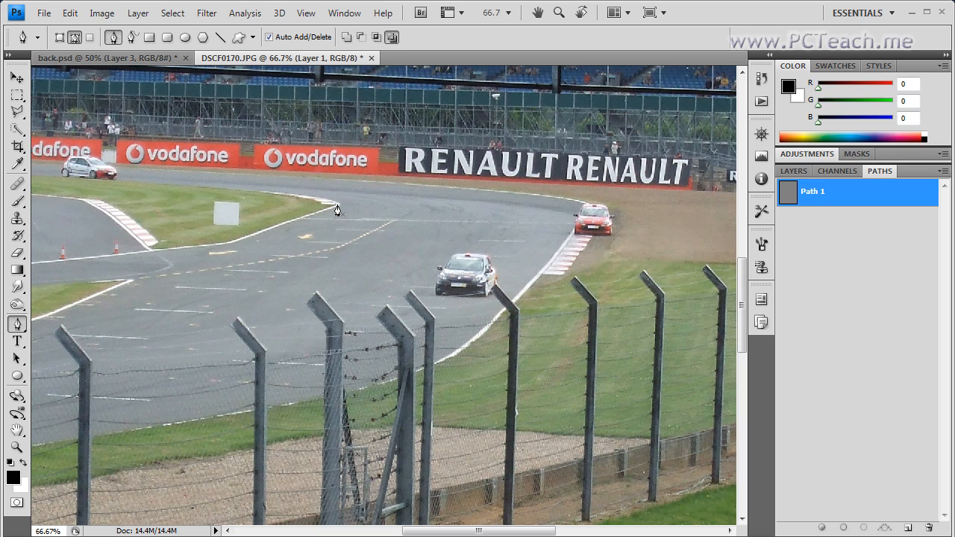
{"action": "left_click", "coordinate": [337, 205]}
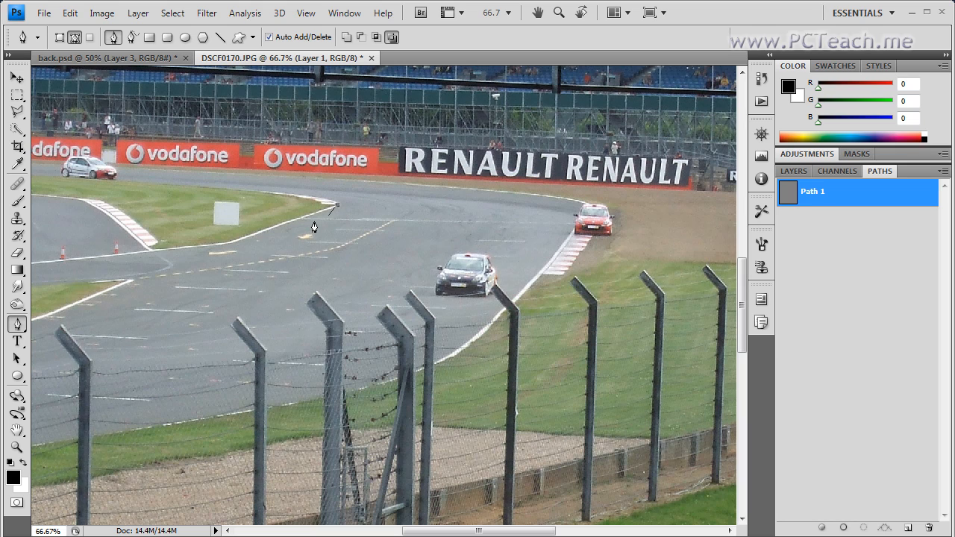
{"action": "left_click", "coordinate": [234, 242]}
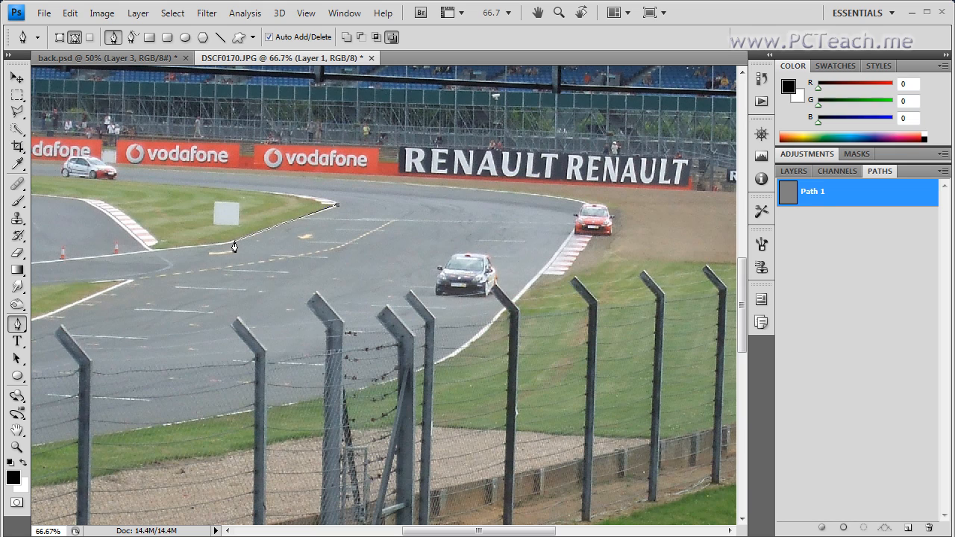
{"action": "left_click", "coordinate": [34, 263]}
{"action": "left_click_drag", "start_coordinate": [450, 535], "coordinate": [359, 530]}
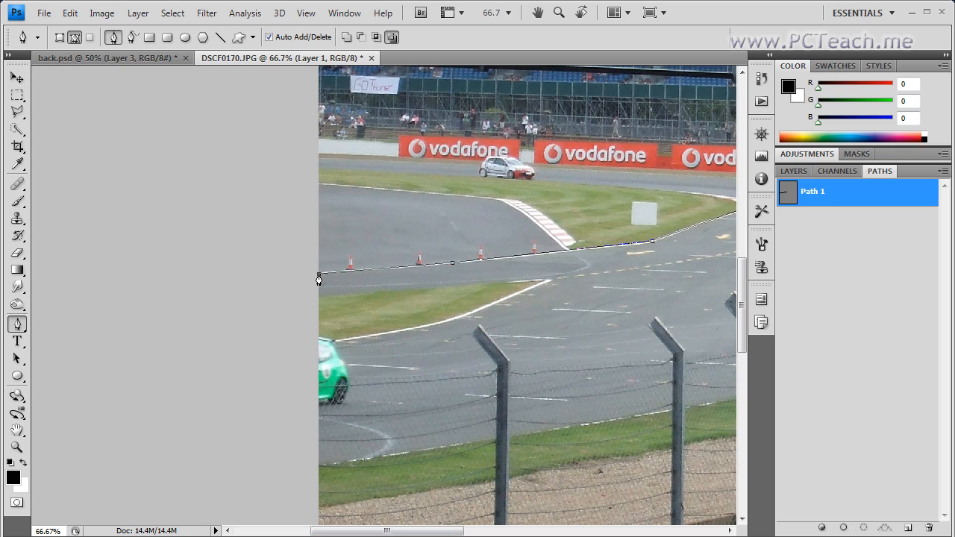
{"action": "left_click", "coordinate": [320, 275]}
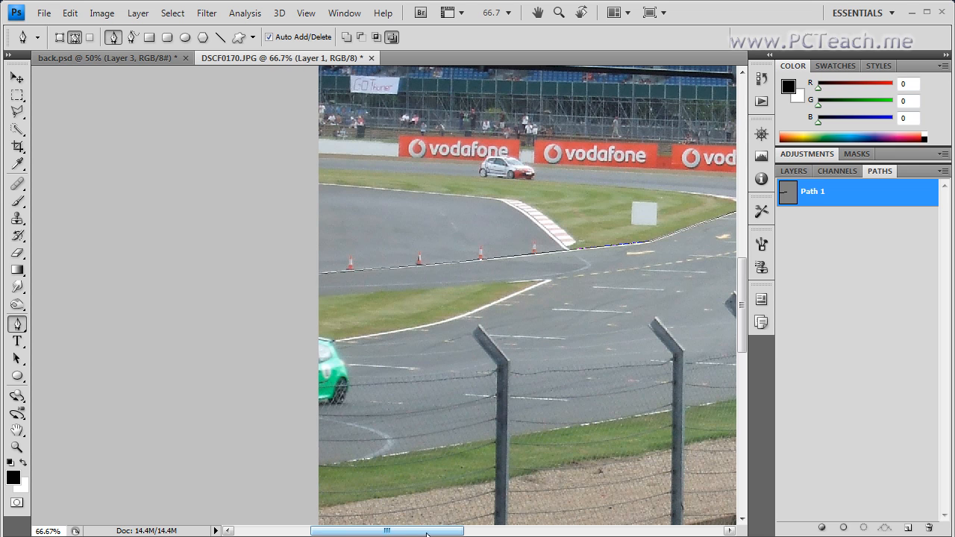
Trace the grass island's upper edge from its tip back to the photo's left border, leaving that subpath open.
{"action": "left_click_drag", "start_coordinate": [427, 535], "coordinate": [535, 535]}
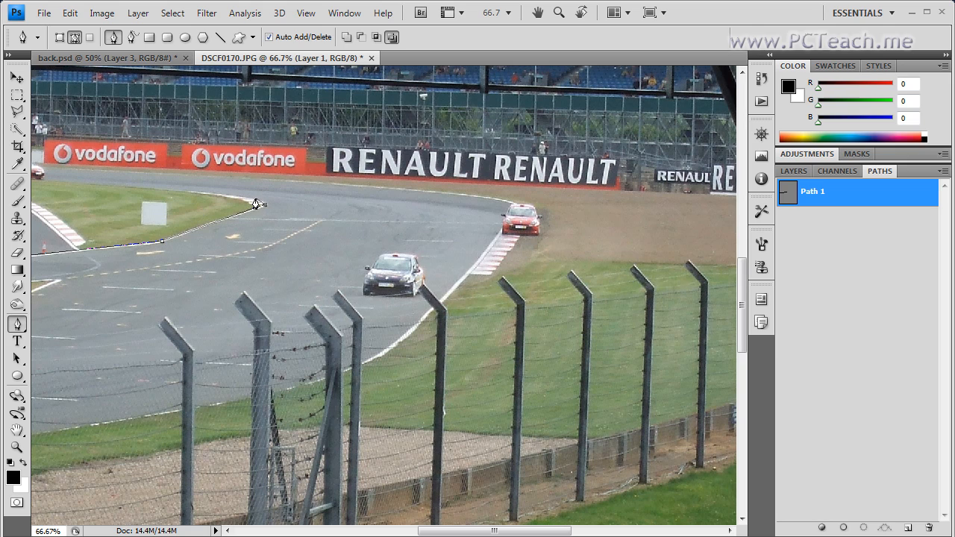
{"action": "left_click_drag", "start_coordinate": [259, 205], "coordinate": [64, 187]}
{"action": "left_click", "coordinate": [228, 531]}
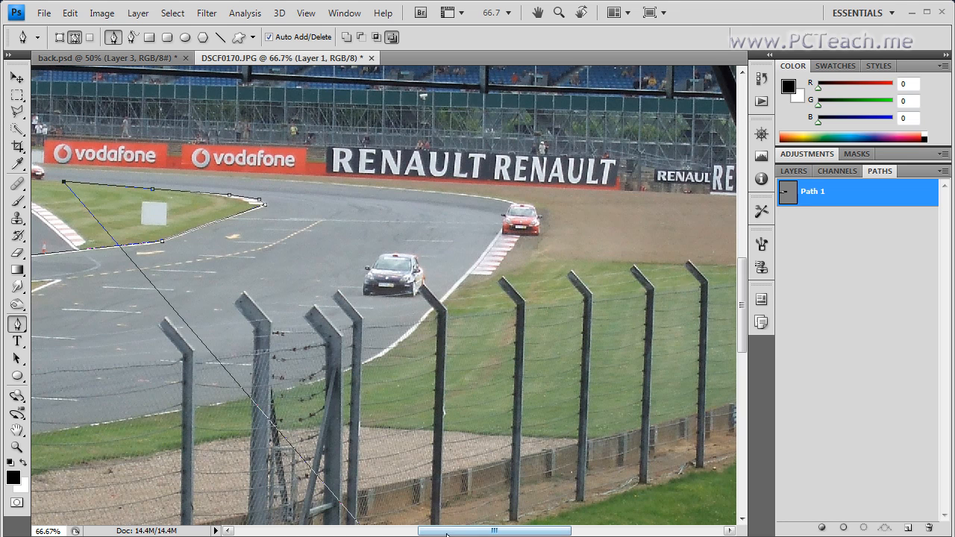
{"action": "left_click", "coordinate": [379, 533]}
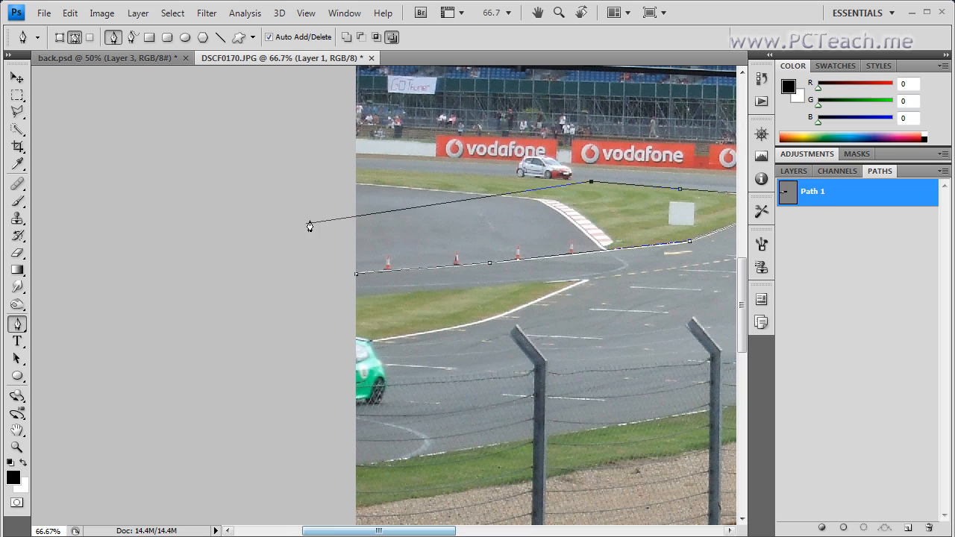
{"action": "left_click", "coordinate": [356, 169]}
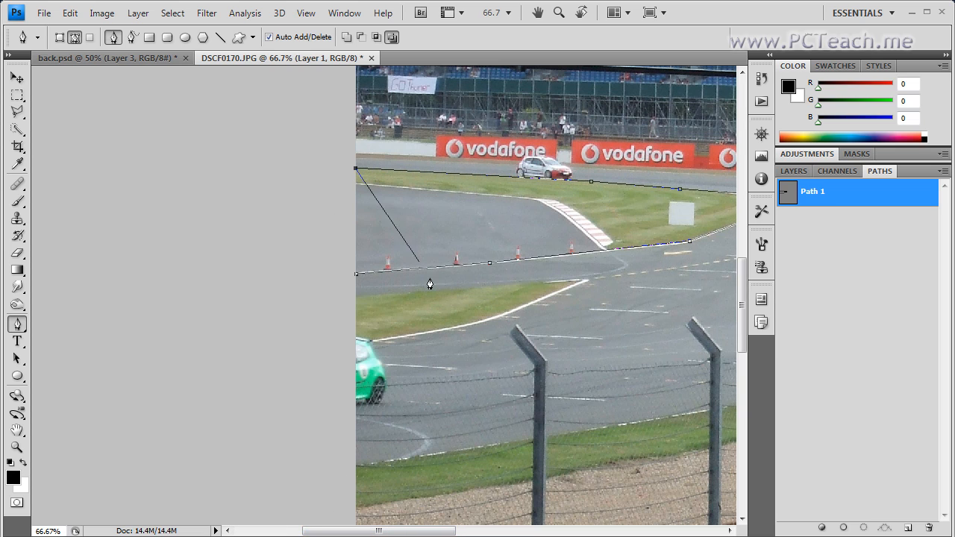
{"action": "key", "text": "Return"}
{"action": "left_click_drag", "start_coordinate": [359, 532], "coordinate": [422, 535]}
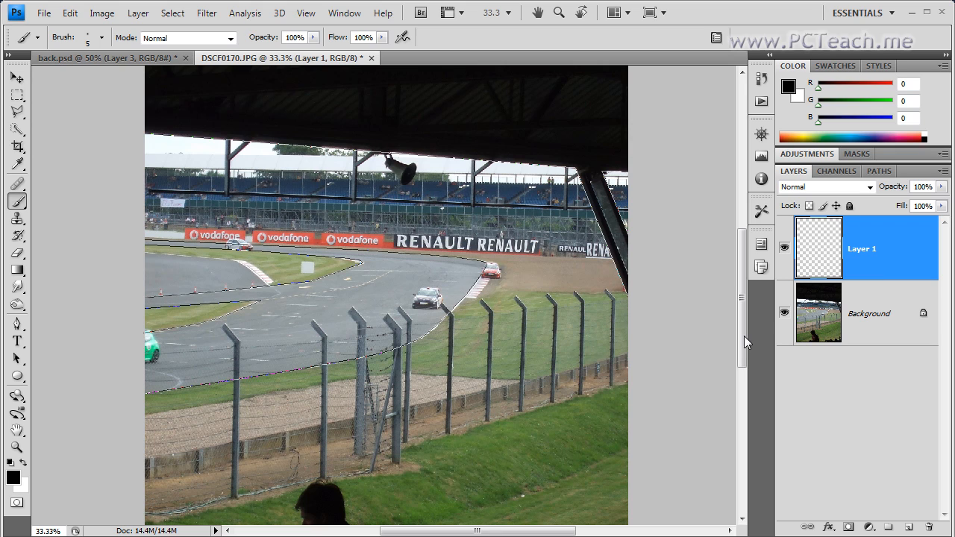
Hide and reshow the Background layer to examine the traced path outlines on their own.
{"action": "left_click", "coordinate": [784, 314]}
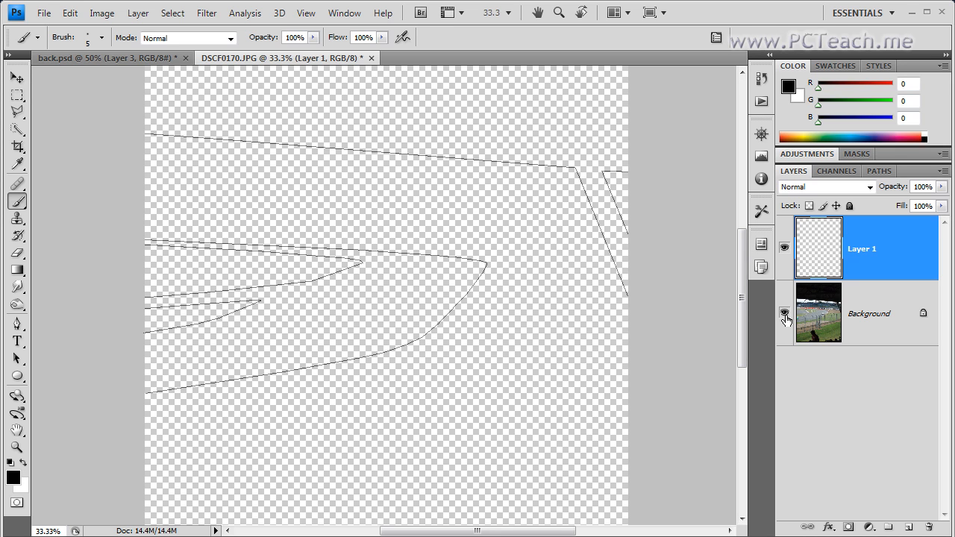
{"action": "left_click", "coordinate": [784, 315]}
{"action": "left_click", "coordinate": [784, 313]}
{"action": "left_click", "coordinate": [784, 314]}
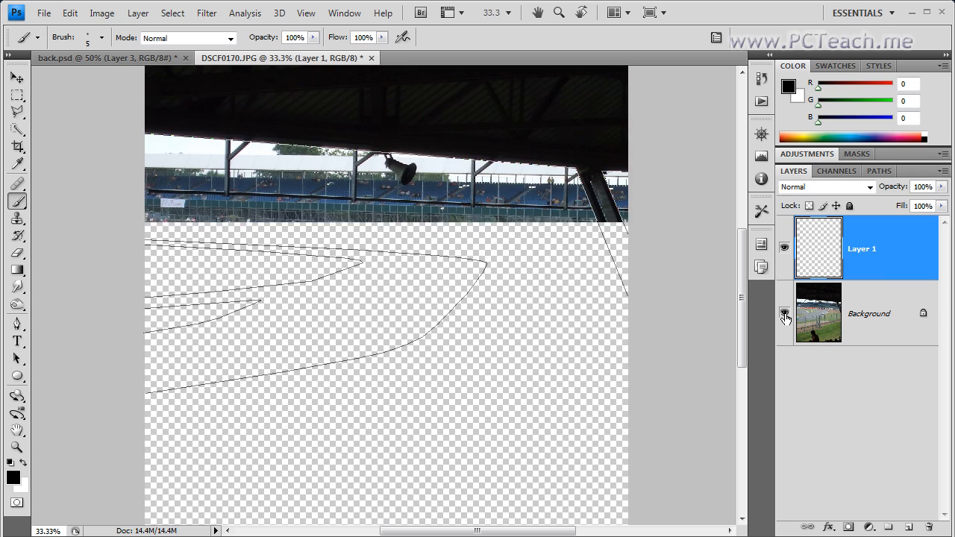
Display the detailed brush settings for the Brush tool.
{"action": "left_click", "coordinate": [762, 214]}
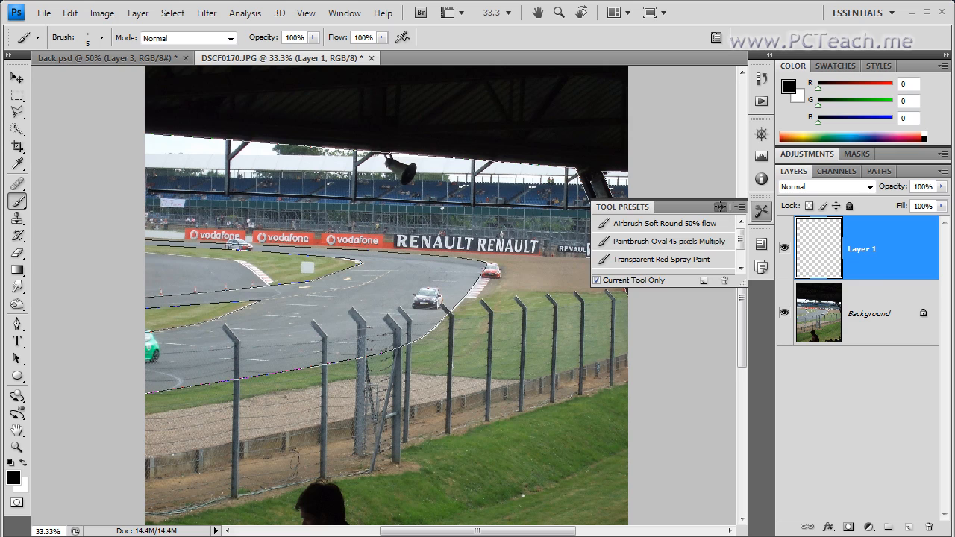
{"action": "left_click", "coordinate": [720, 207]}
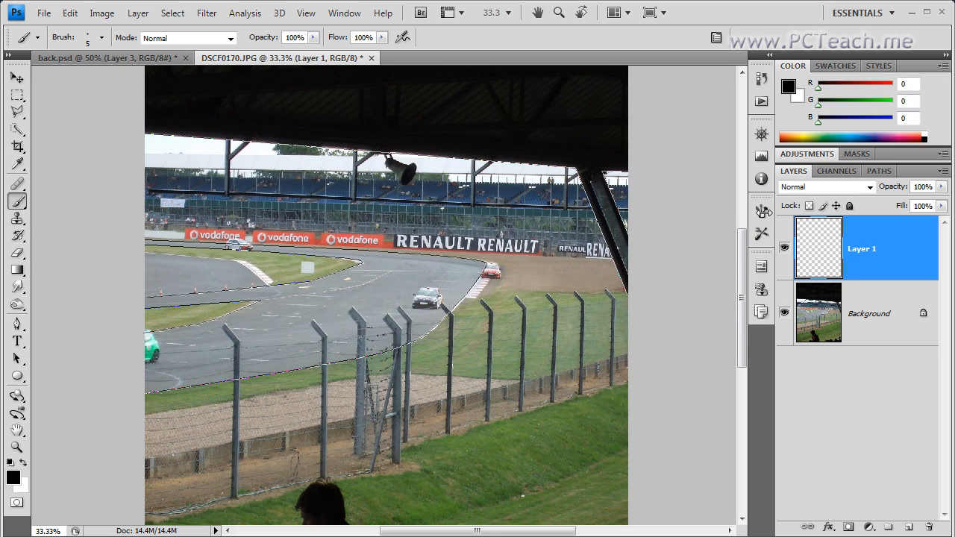
{"action": "left_click", "coordinate": [762, 212]}
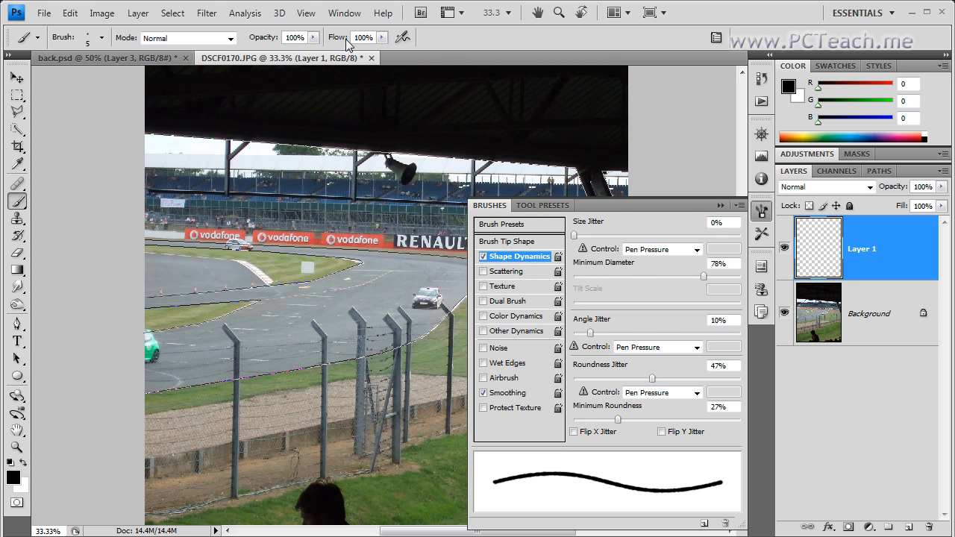
{"action": "left_click", "coordinate": [346, 13]}
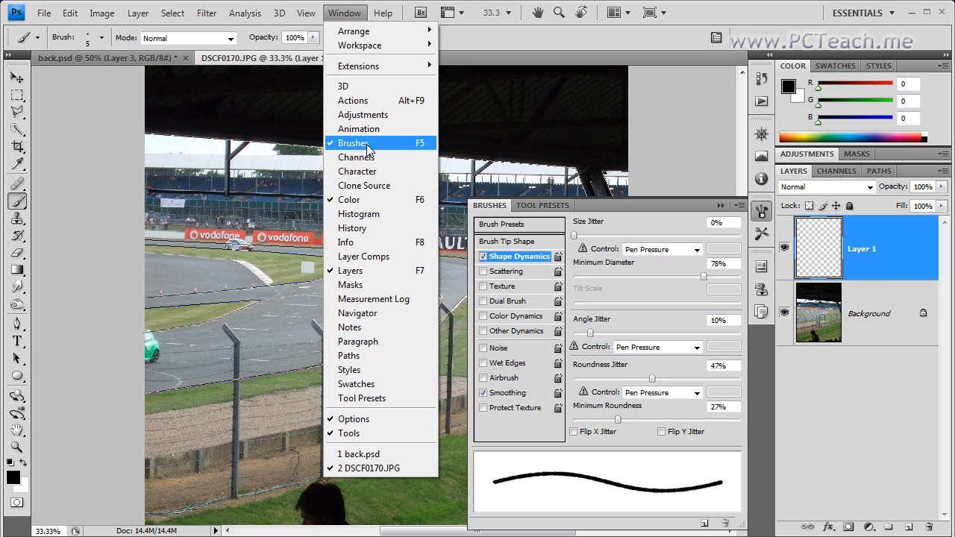
{"action": "left_click", "coordinate": [361, 15]}
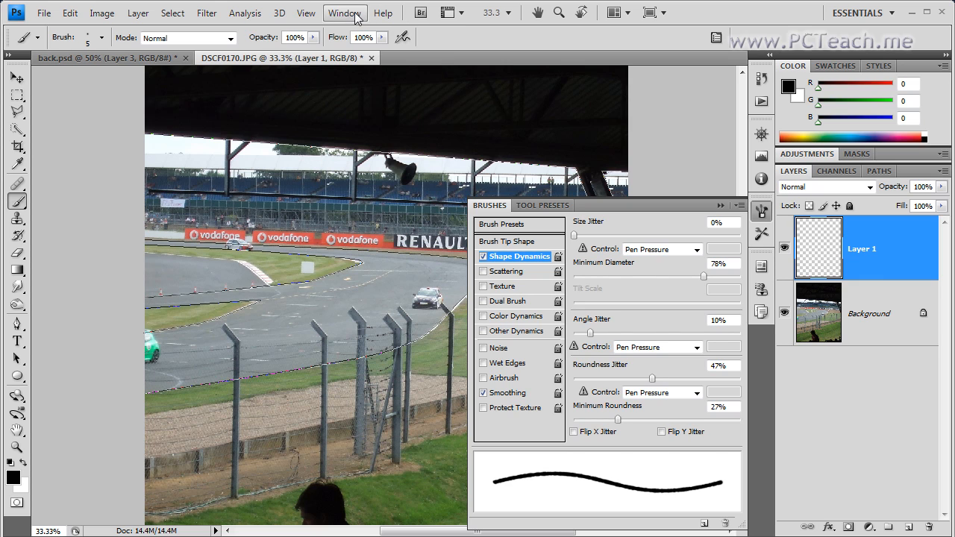
Turn off Shape Dynamics and choose the hard round 9 px brush tip.
{"action": "left_click", "coordinate": [483, 256]}
{"action": "left_click", "coordinate": [499, 242]}
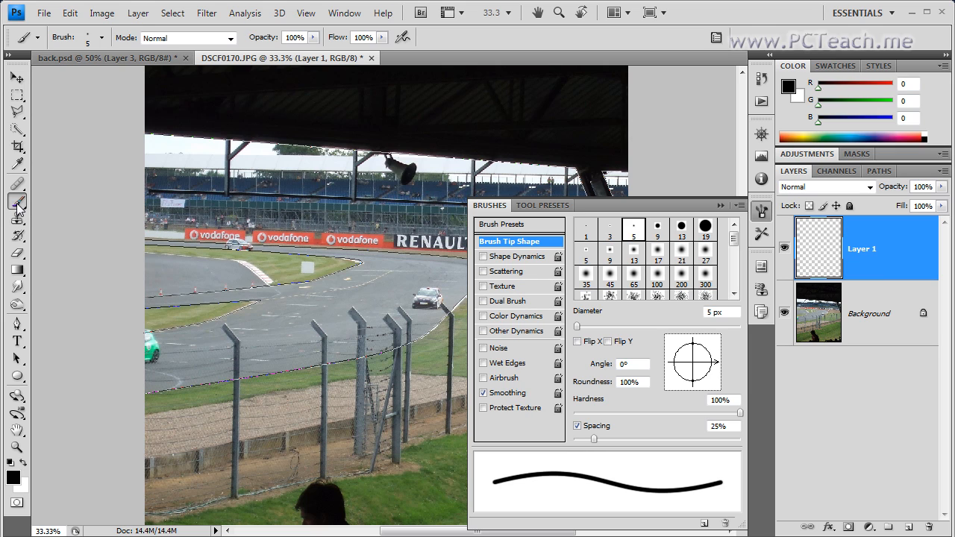
{"action": "left_click", "coordinate": [665, 236]}
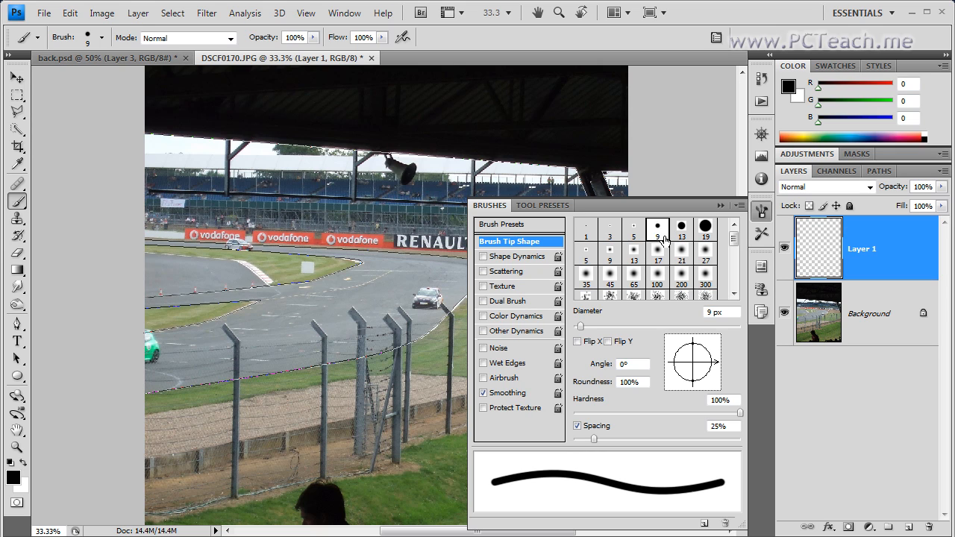
Enable Shape Dynamics with 55% size jitter controlled by Pen Pressure and 71% angle jitter controlled by Pen Tilt.
{"action": "left_click", "coordinate": [519, 258]}
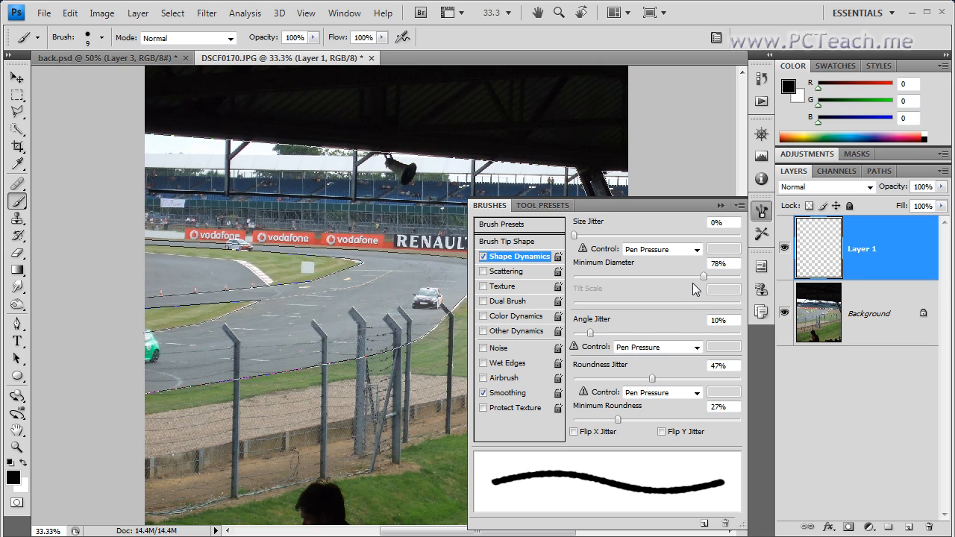
{"action": "left_click", "coordinate": [696, 250]}
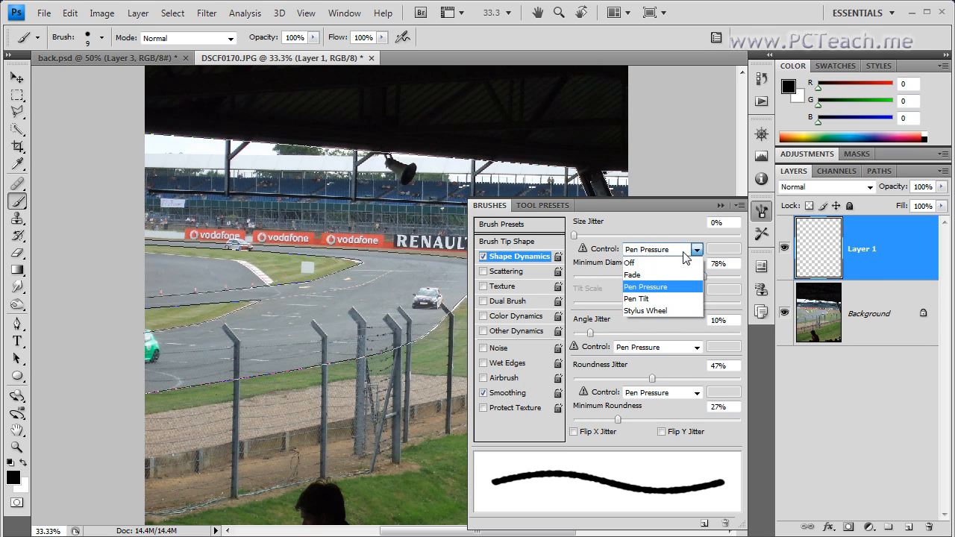
{"action": "left_click", "coordinate": [662, 287]}
{"action": "left_click", "coordinate": [664, 348]}
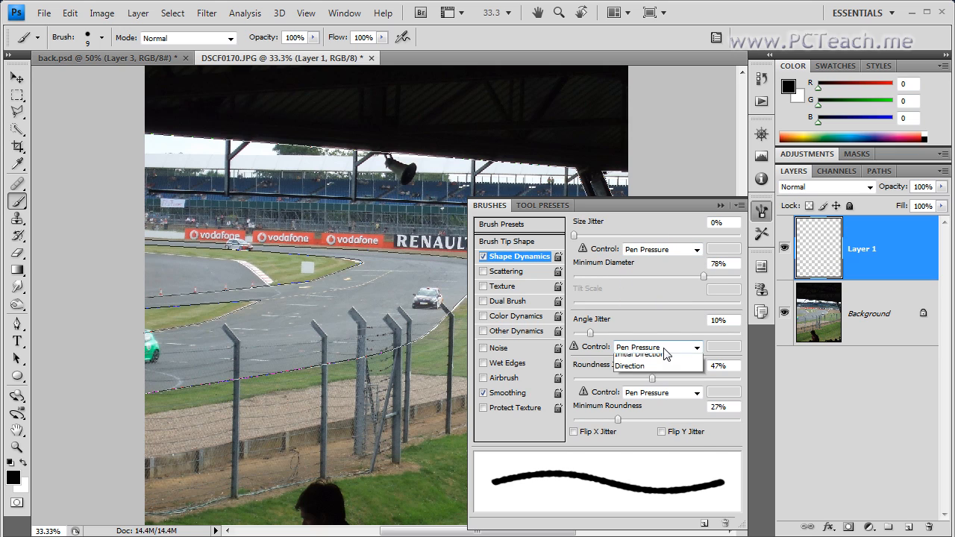
{"action": "left_click", "coordinate": [651, 398]}
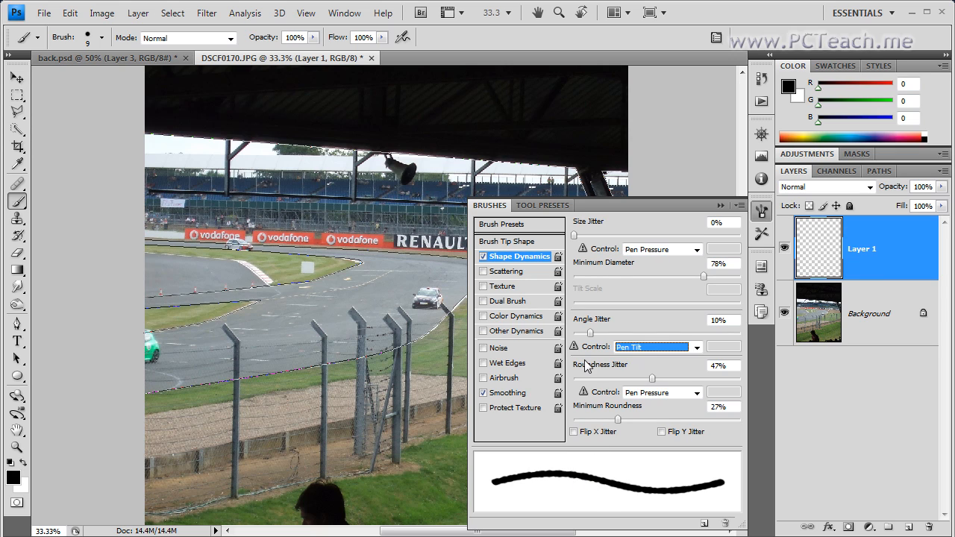
{"action": "left_click_drag", "start_coordinate": [592, 333], "coordinate": [697, 336]}
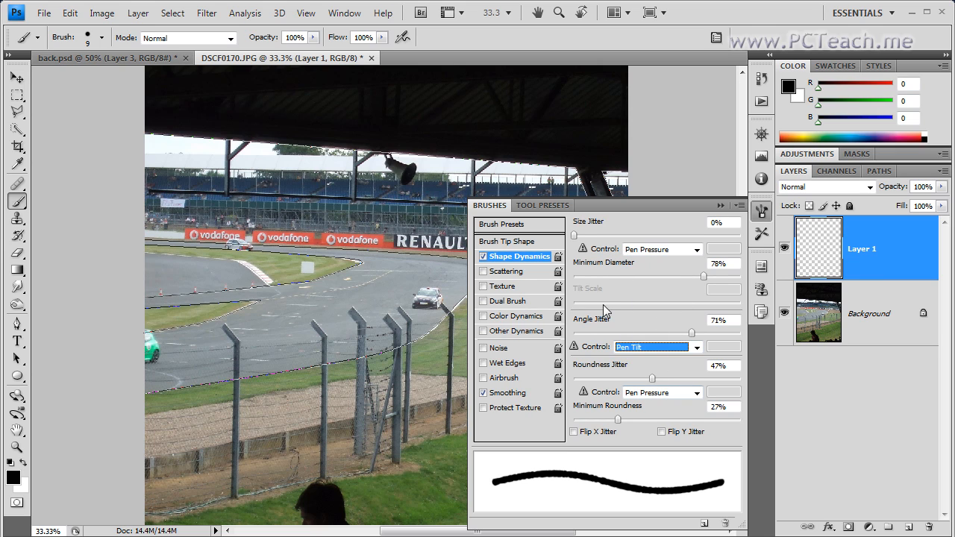
{"action": "left_click_drag", "start_coordinate": [576, 235], "coordinate": [665, 237]}
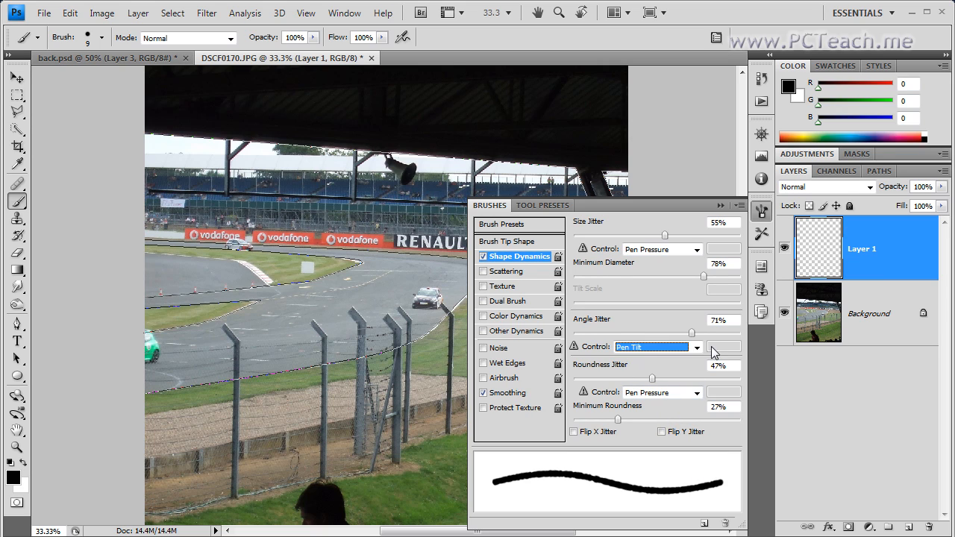
Stroke Path 1 onto Layer 1 with the Brush and Simulate Pressure enabled, and collapse the brush settings.
{"action": "left_click", "coordinate": [881, 171]}
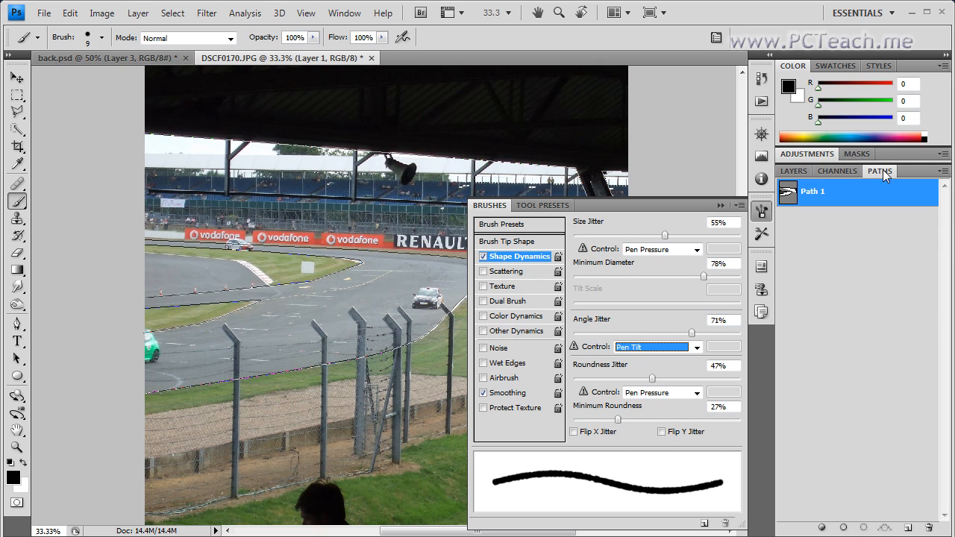
{"action": "right_click", "coordinate": [794, 191]}
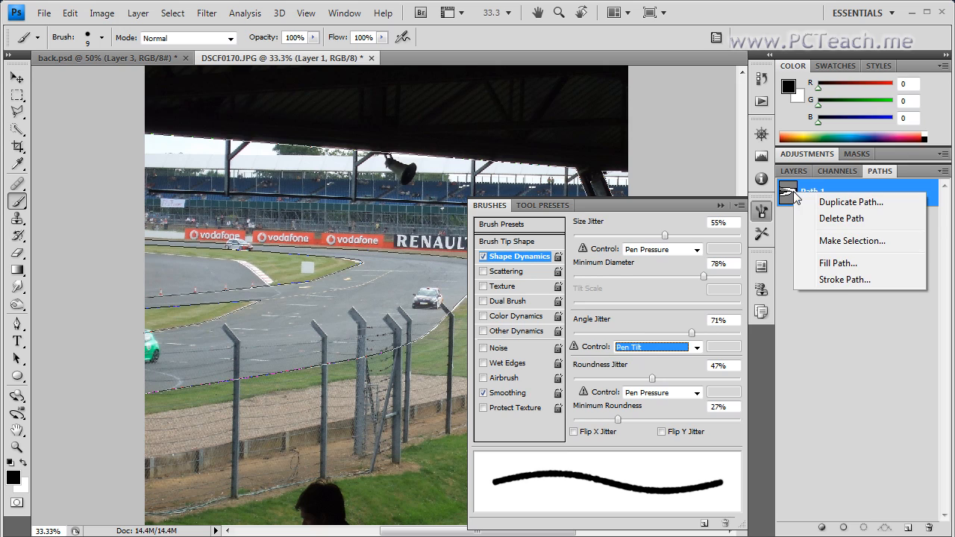
{"action": "left_click", "coordinate": [839, 280]}
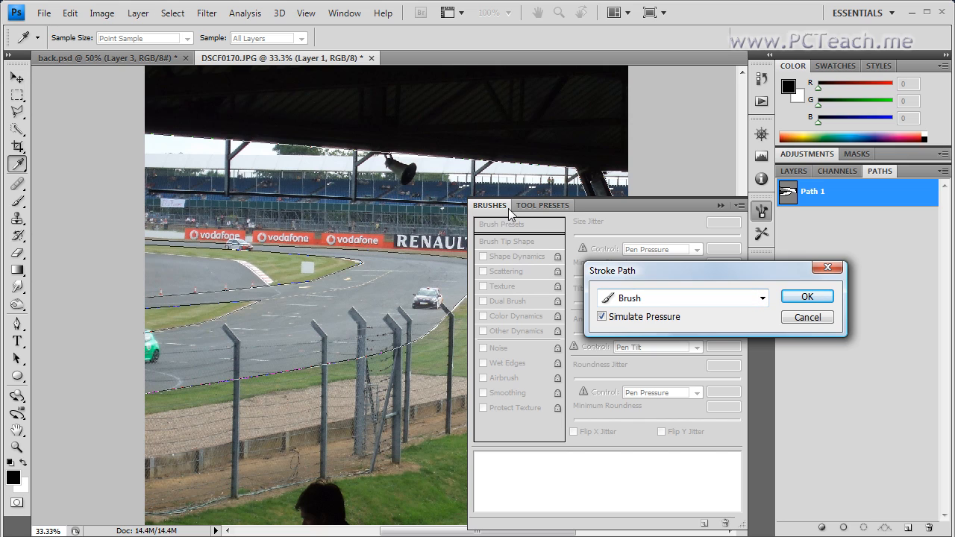
{"action": "left_click", "coordinate": [808, 298]}
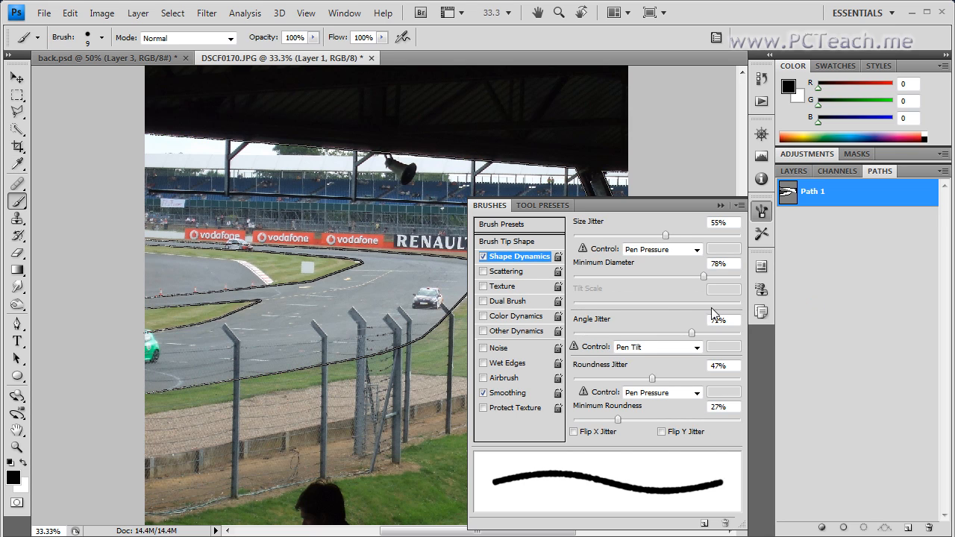
{"action": "left_click", "coordinate": [721, 203]}
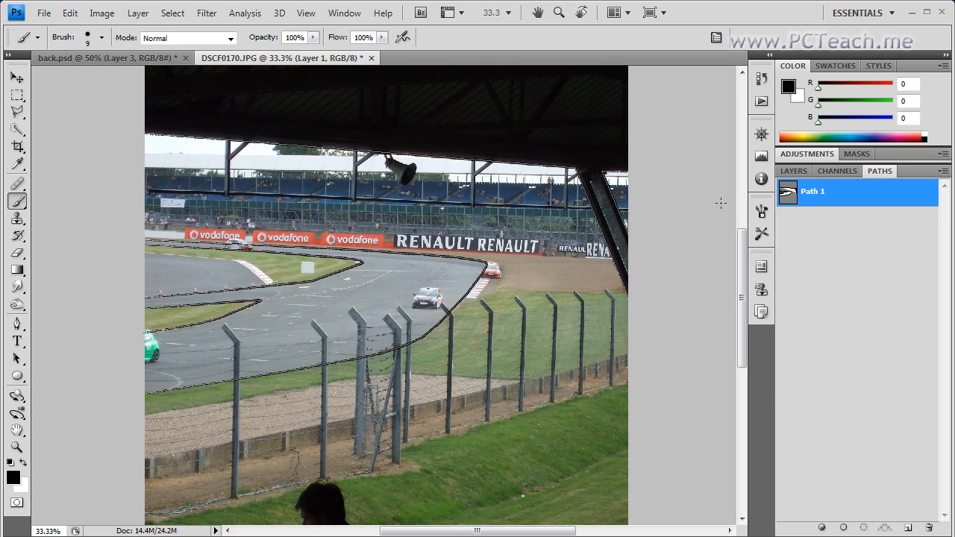
Hide the Background layer and deselect Path 1 to leave only the stroked outlines on Layer 1.
{"action": "left_click", "coordinate": [797, 169]}
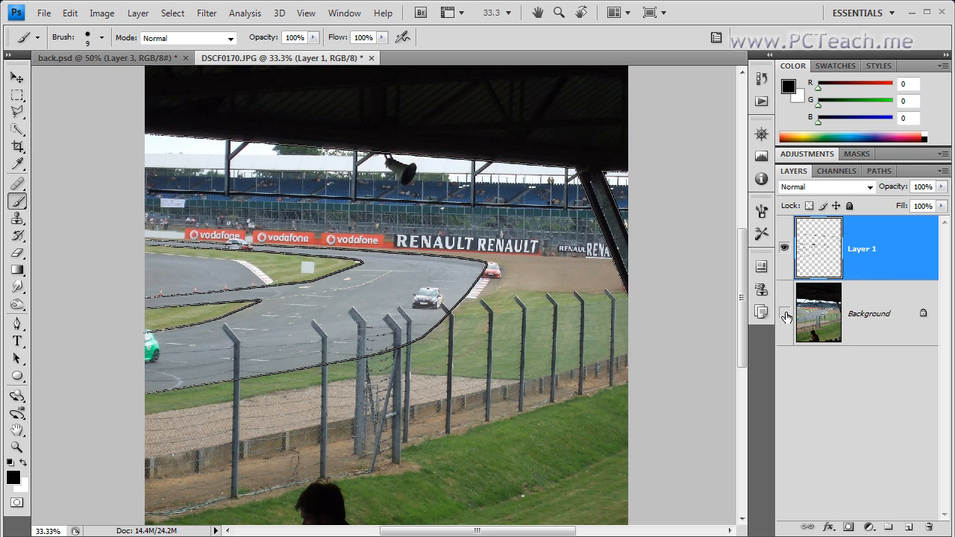
{"action": "left_click", "coordinate": [785, 317]}
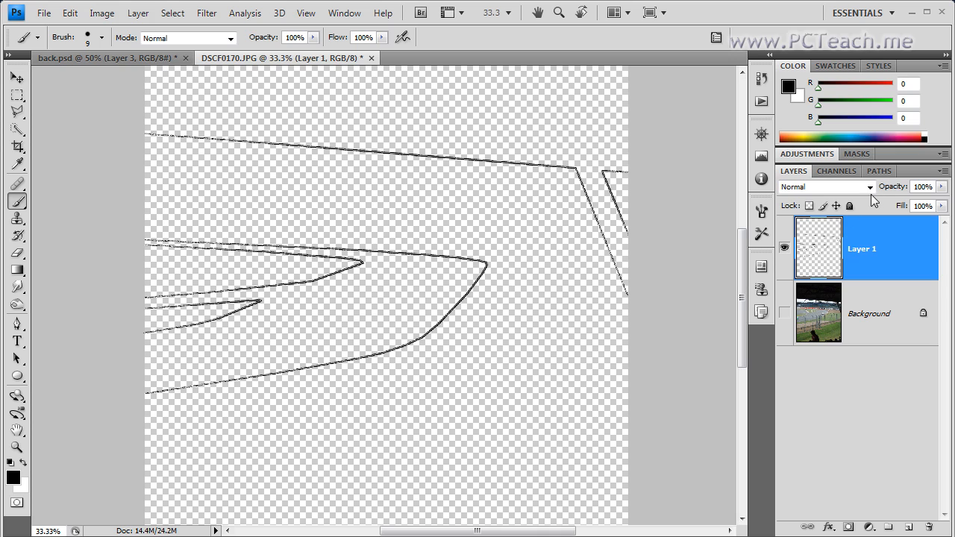
{"action": "left_click", "coordinate": [879, 170]}
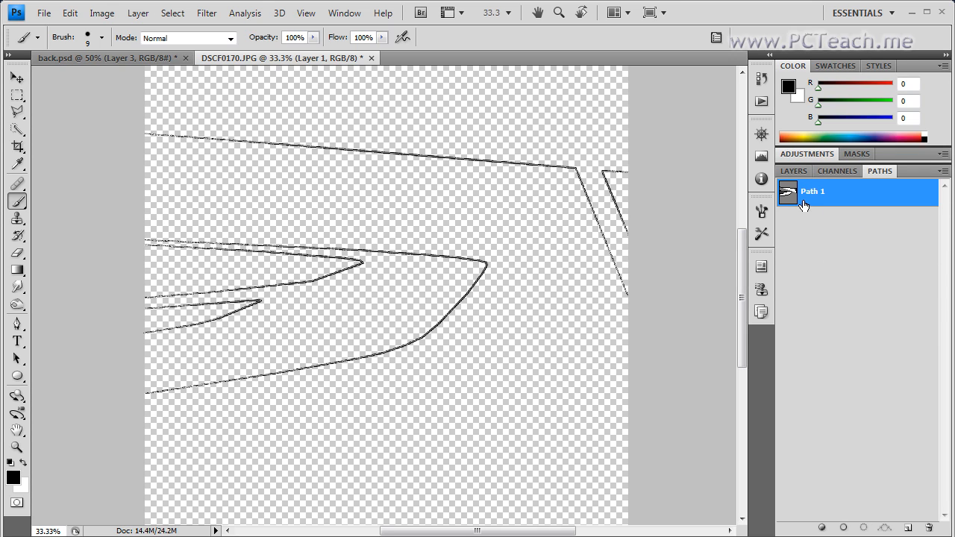
{"action": "left_click", "coordinate": [850, 270]}
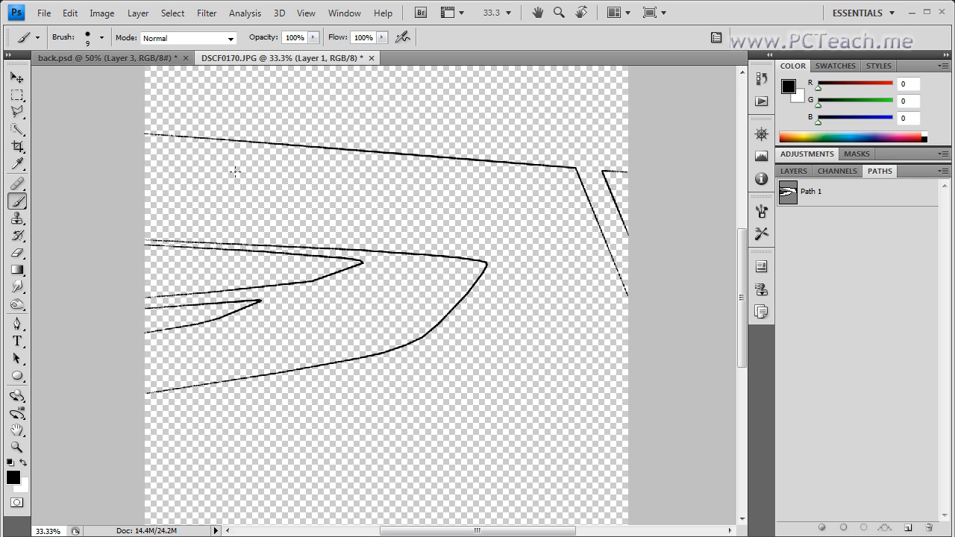
Examine the line thickness and texture of the stroked outlines up close, especially along the long upper line.
{"action": "key", "text": "ctrl+plus"}
{"action": "key", "text": "ctrl+plus"}
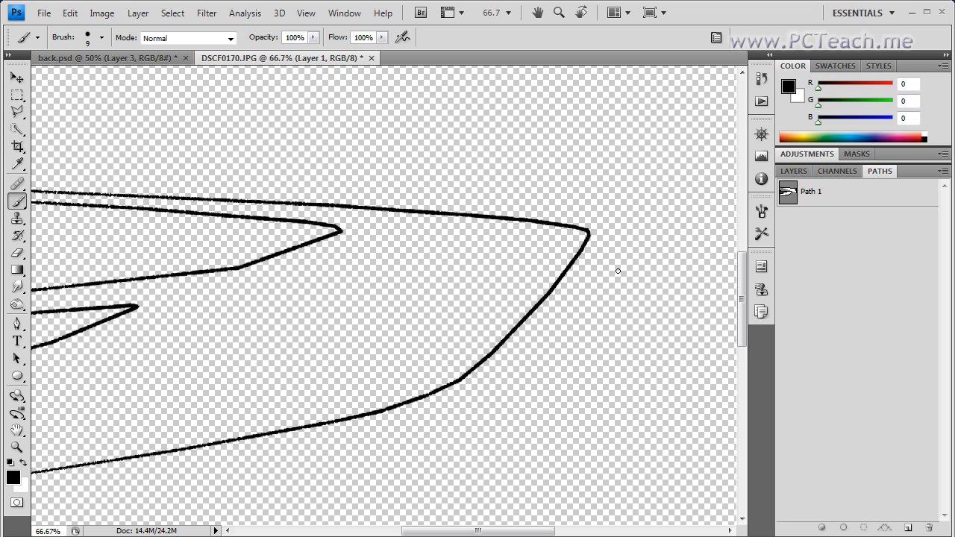
{"action": "left_click_drag", "start_coordinate": [738, 294], "coordinate": [741, 224]}
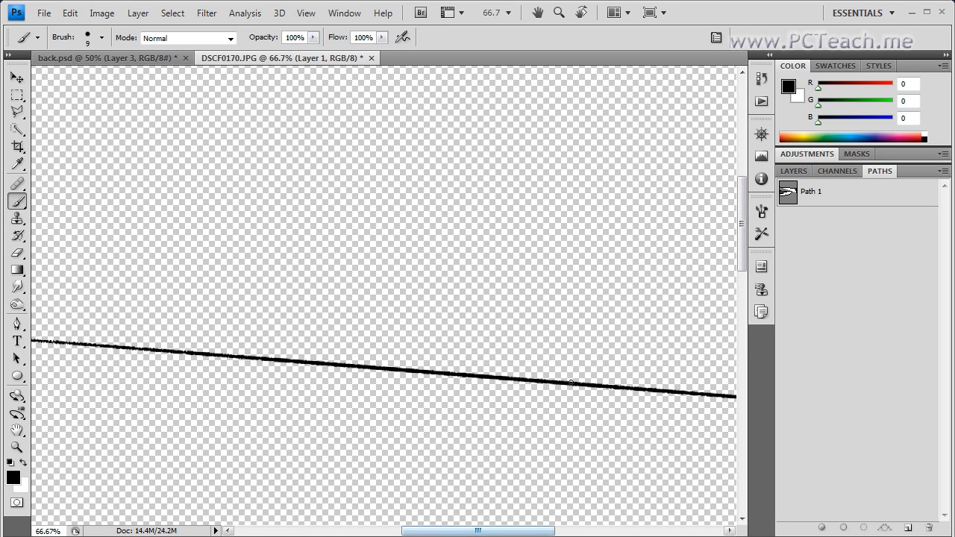
{"action": "left_click_drag", "start_coordinate": [506, 533], "coordinate": [421, 533]}
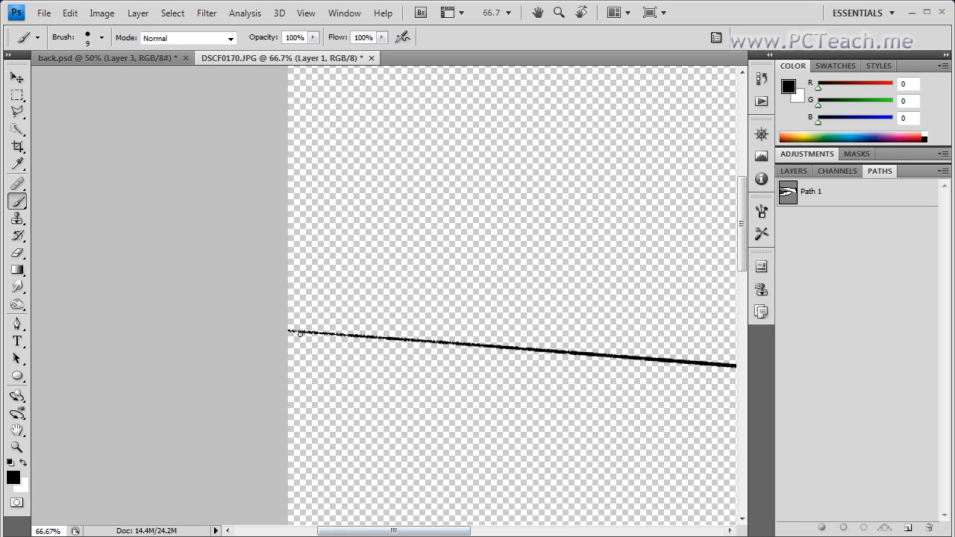
{"action": "key", "text": "ctrl+plus"}
{"action": "key", "text": "ctrl+plus"}
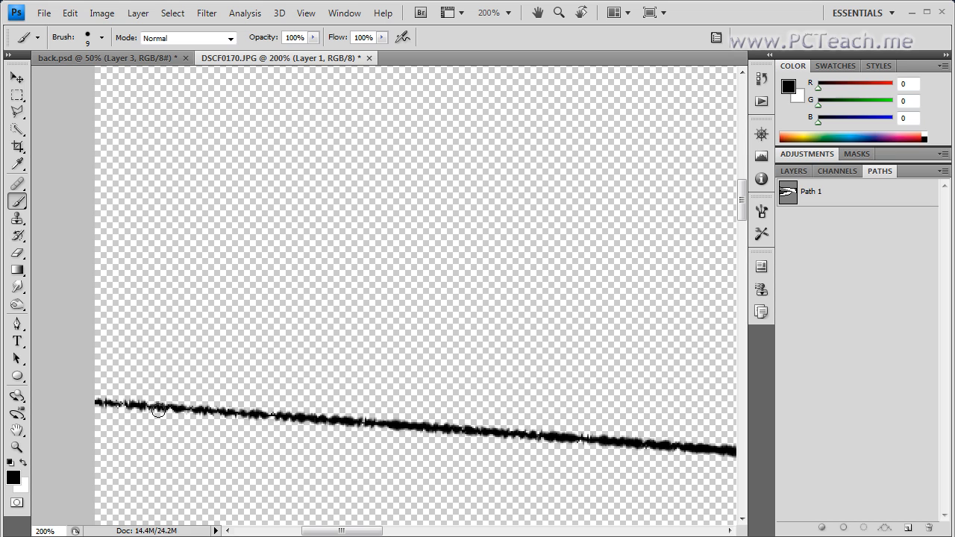
{"action": "key", "text": "ctrl+minus"}
{"action": "key", "text": "ctrl+minus"}
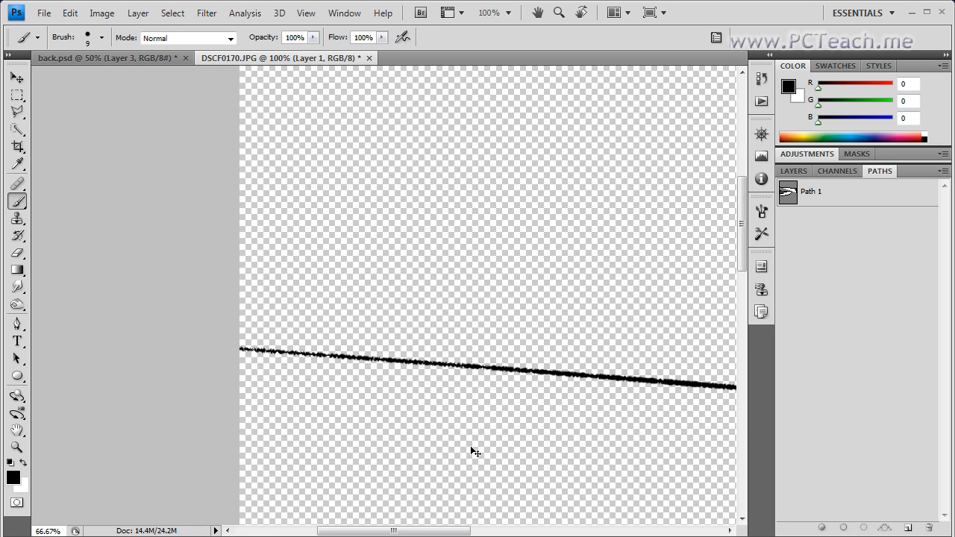
{"action": "key", "text": "ctrl+minus"}
{"action": "key", "text": "ctrl+minus"}
{"action": "left_click_drag", "start_coordinate": [427, 531], "coordinate": [457, 530]}
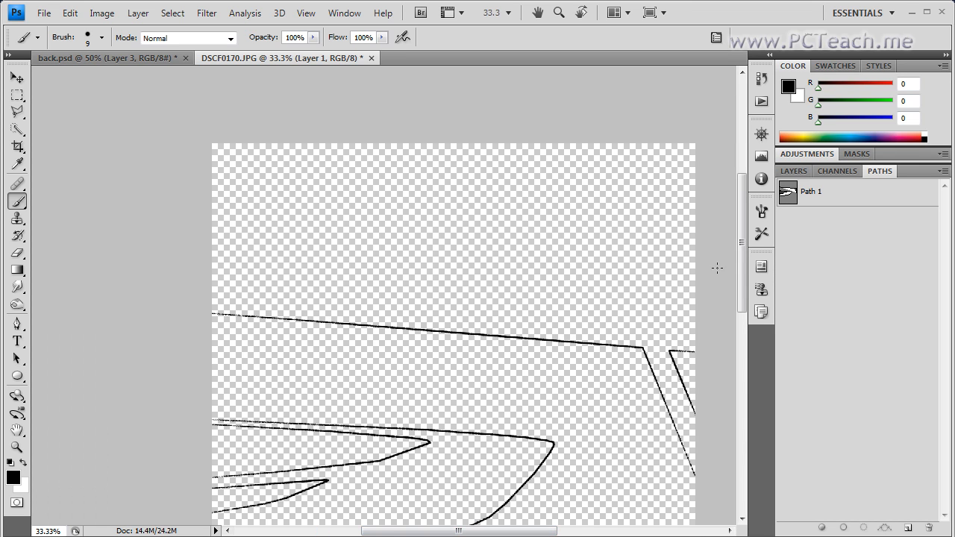
{"action": "left_click_drag", "start_coordinate": [745, 255], "coordinate": [742, 297]}
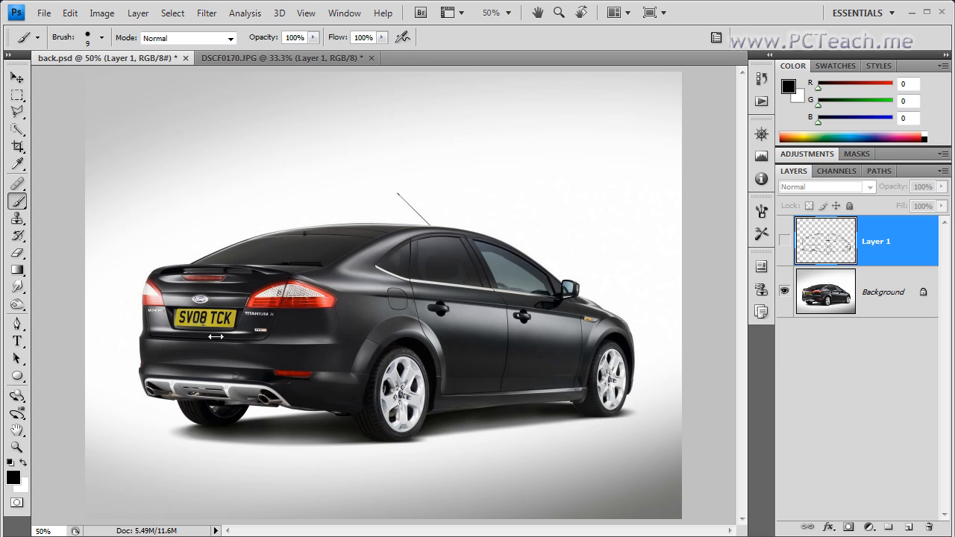
In back.psd, examine the car's Work Path outline with the Background layer hidden, and reshow that layer.
{"action": "left_click", "coordinate": [881, 171]}
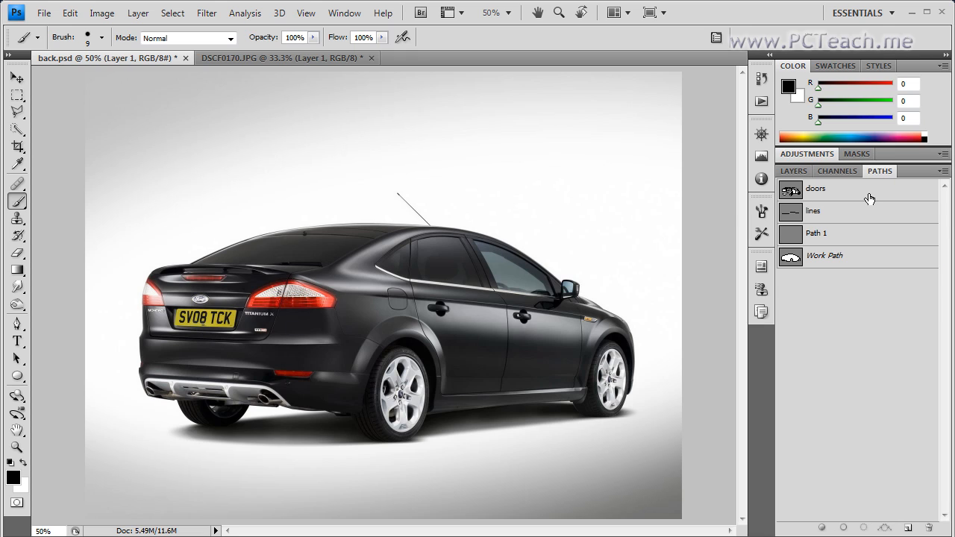
{"action": "left_click", "coordinate": [836, 261]}
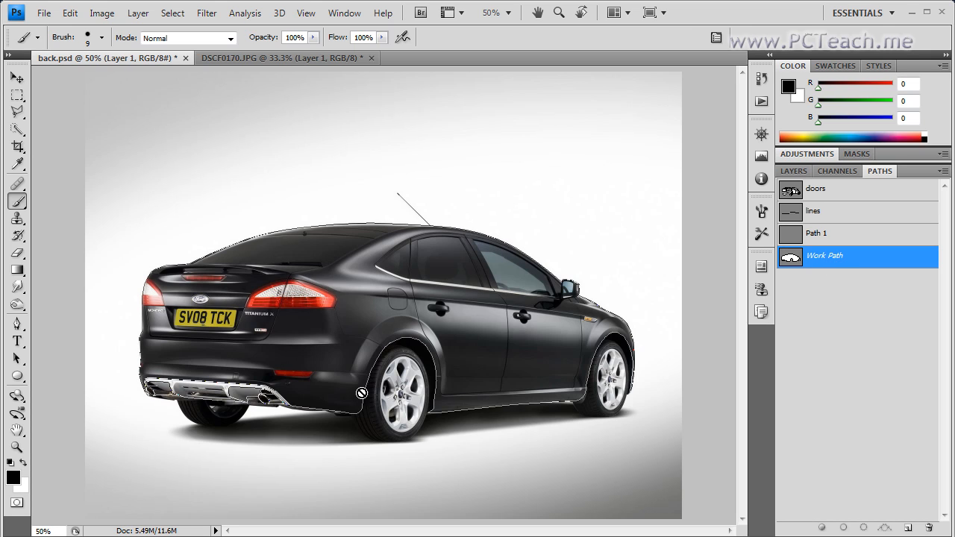
{"action": "left_click", "coordinate": [794, 171]}
{"action": "left_click", "coordinate": [786, 296]}
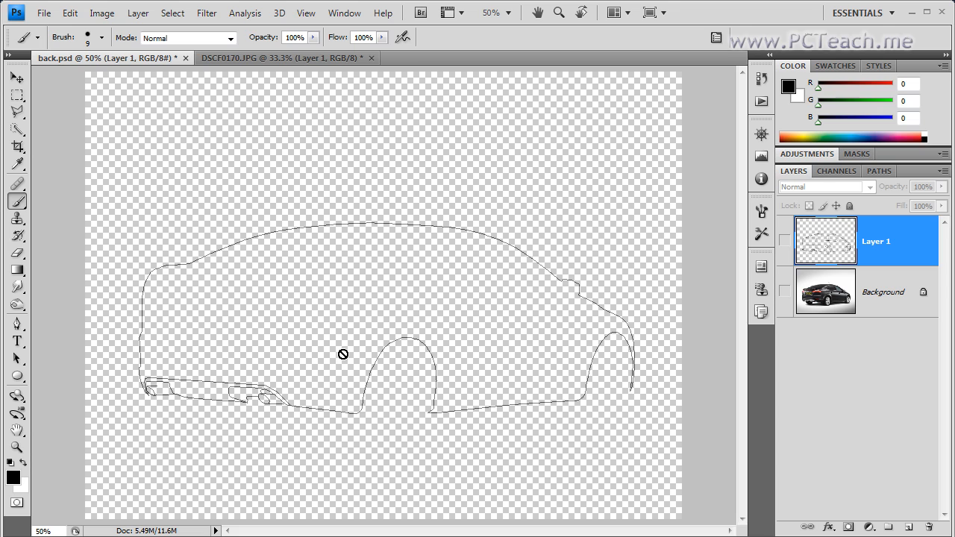
{"action": "left_click", "coordinate": [784, 291]}
Select the doors path and hide the Background layer to view the car's door, window and wheel outlines alone.
{"action": "left_click", "coordinate": [878, 172]}
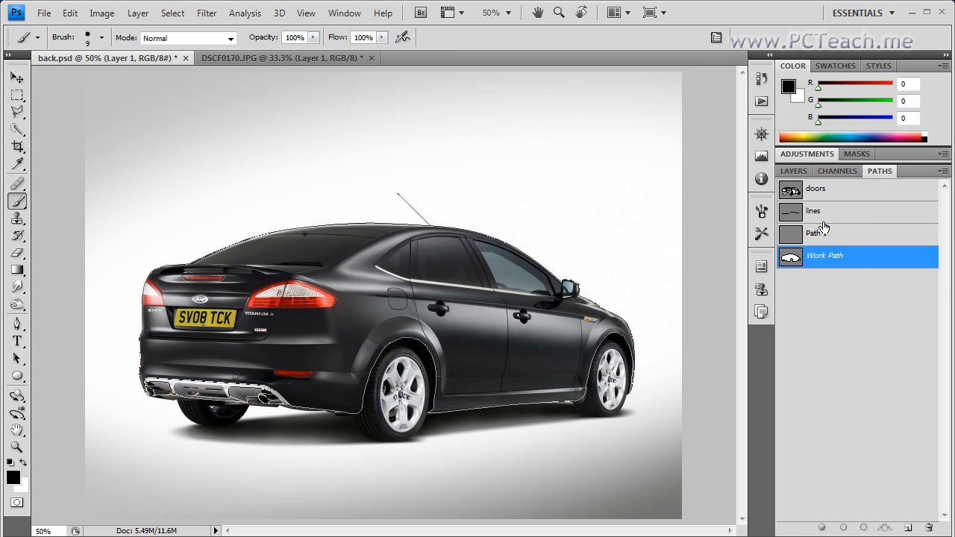
{"action": "left_click", "coordinate": [821, 190]}
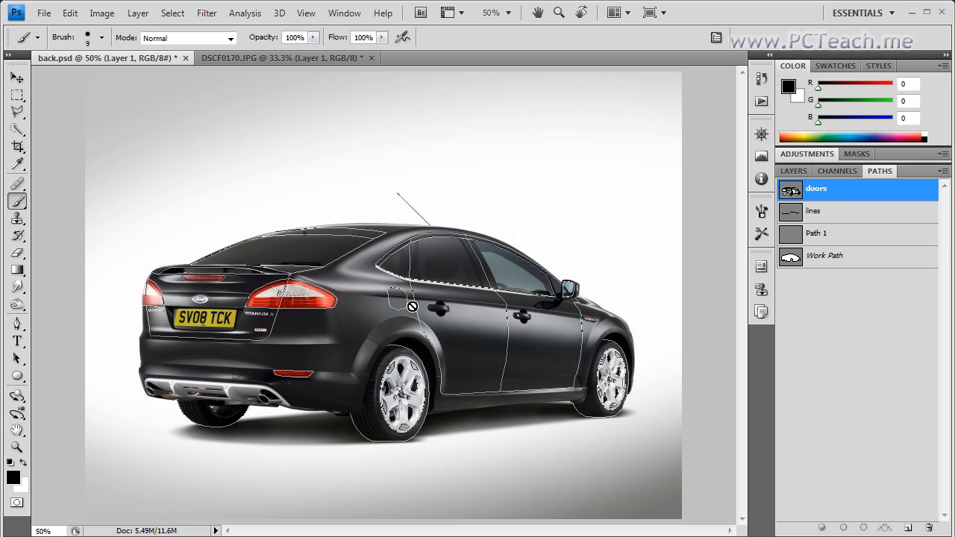
{"action": "left_click", "coordinate": [795, 173]}
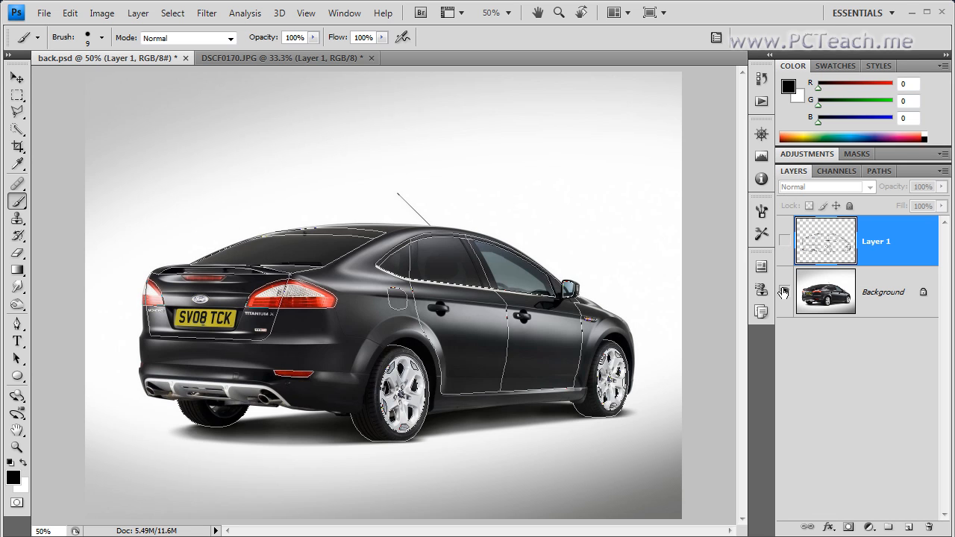
{"action": "left_click", "coordinate": [784, 293]}
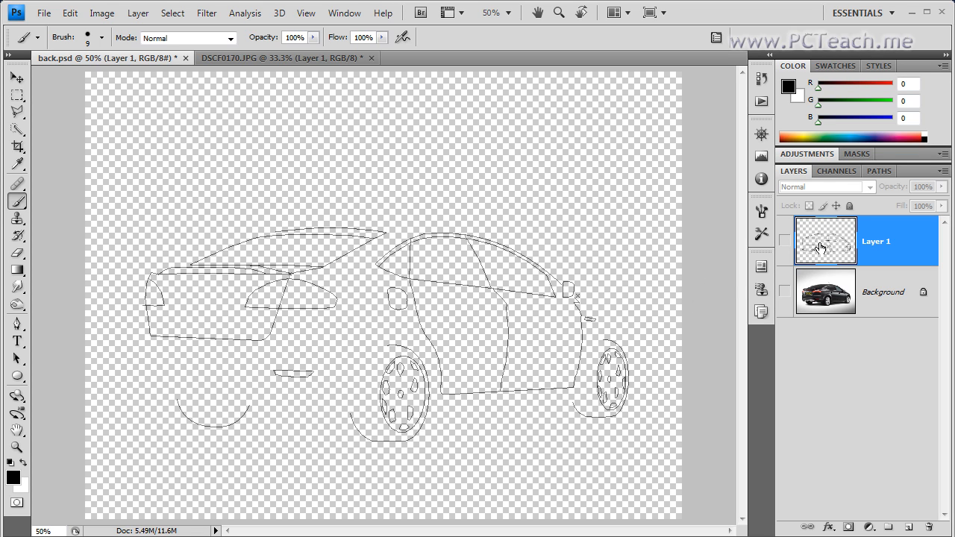
{"action": "left_click", "coordinate": [879, 172]}
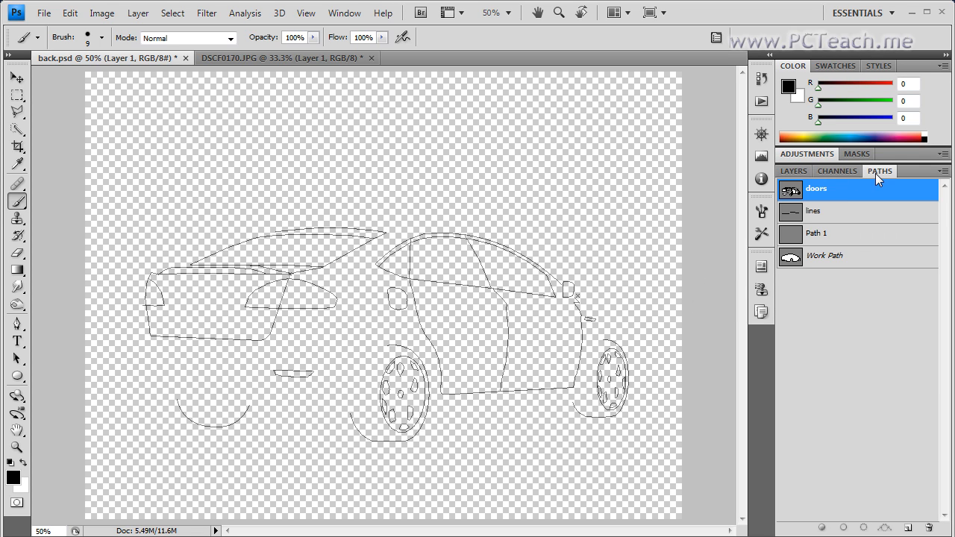
{"action": "right_click", "coordinate": [824, 196]}
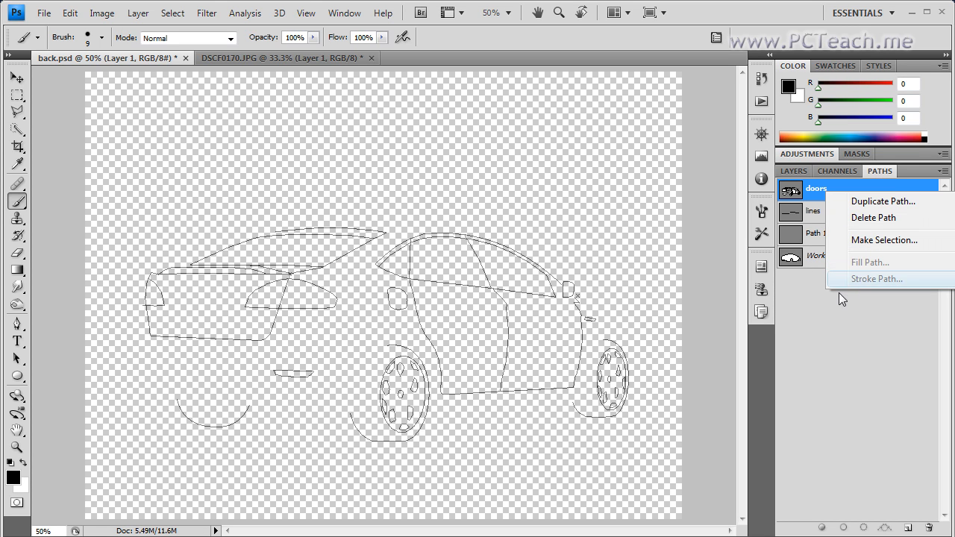
{"action": "left_click", "coordinate": [817, 258]}
{"action": "left_click", "coordinate": [794, 170]}
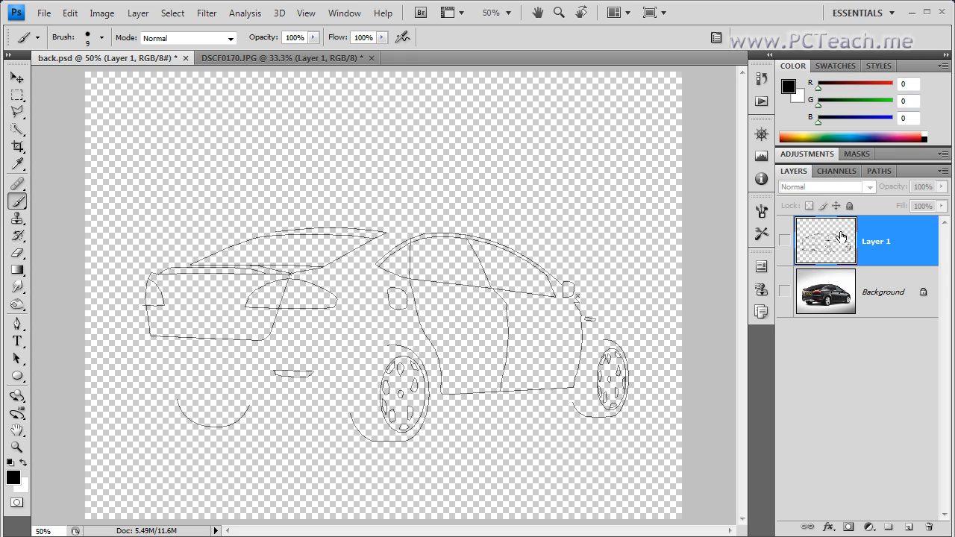
Deselect the doors path and show Layer 1 with the stroked car drawing.
{"action": "left_click", "coordinate": [878, 172]}
{"action": "left_click", "coordinate": [845, 339]}
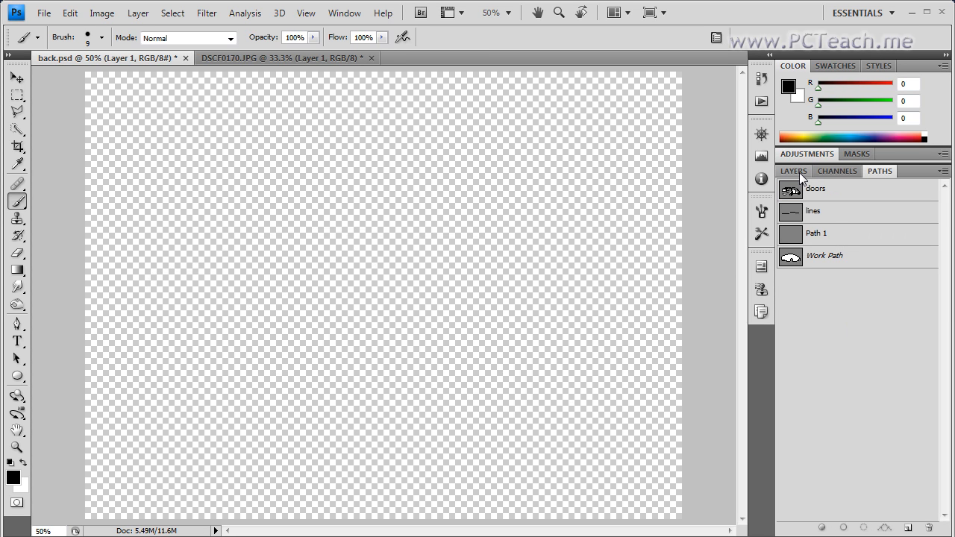
{"action": "left_click", "coordinate": [794, 171]}
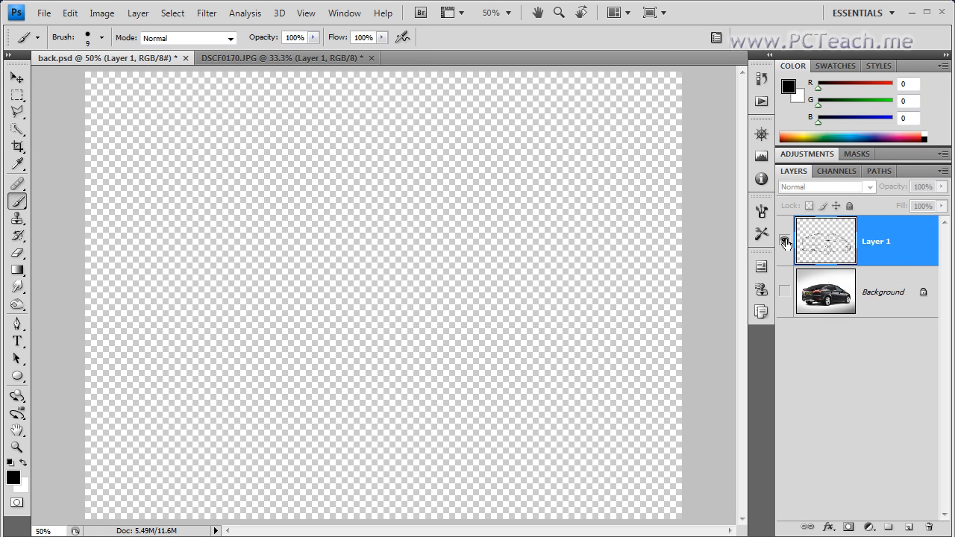
{"action": "left_click", "coordinate": [785, 241]}
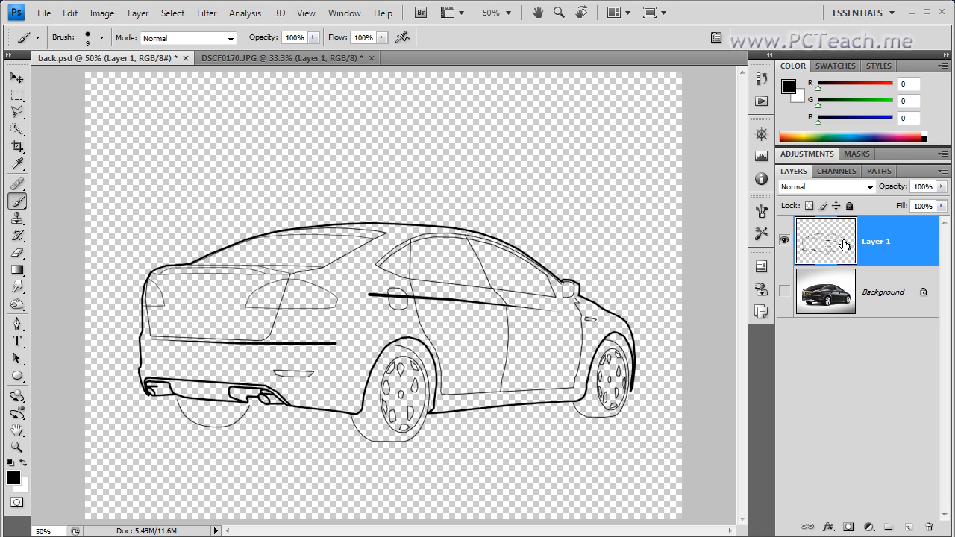
{"action": "left_click", "coordinate": [879, 171]}
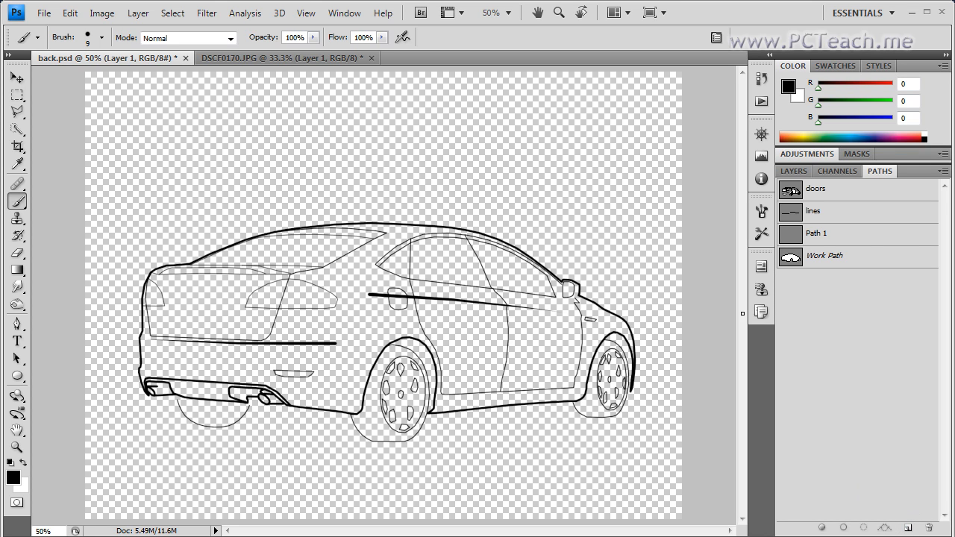
{"action": "left_click", "coordinate": [800, 173]}
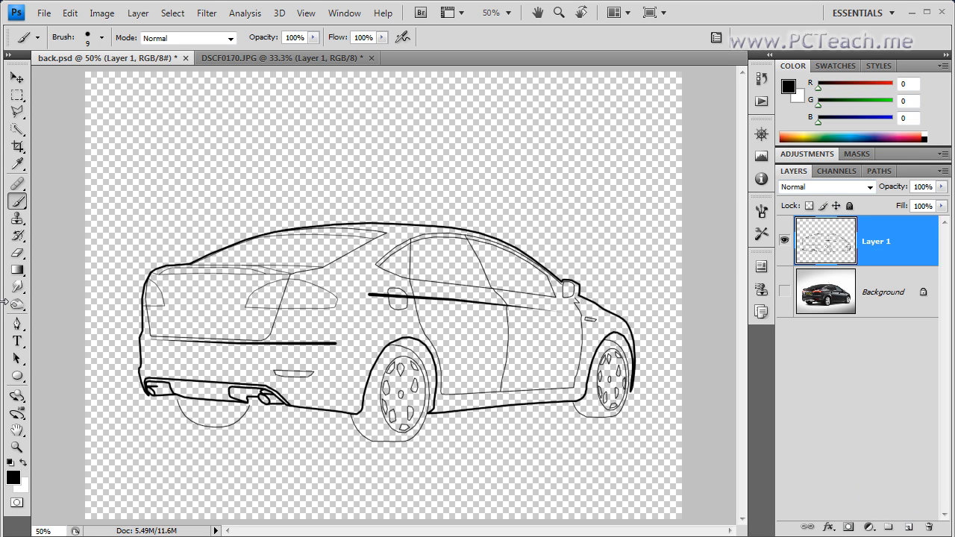
Draw an open path above the car's roof with the Pen tool, crossing its width and curving back underneath.
{"action": "left_click", "coordinate": [17, 325]}
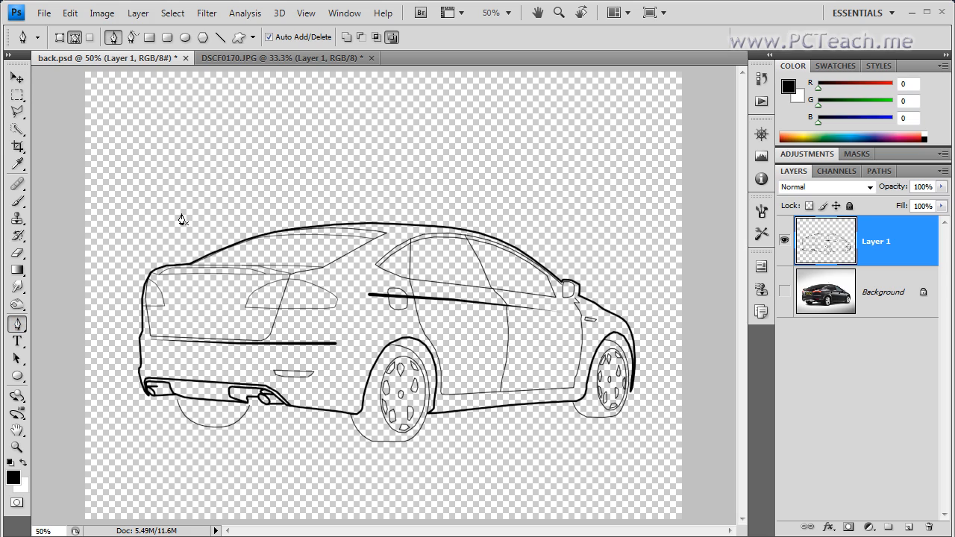
{"action": "left_click", "coordinate": [159, 203]}
{"action": "left_click", "coordinate": [304, 176]}
{"action": "left_click", "coordinate": [434, 182]}
{"action": "left_click", "coordinate": [527, 180]}
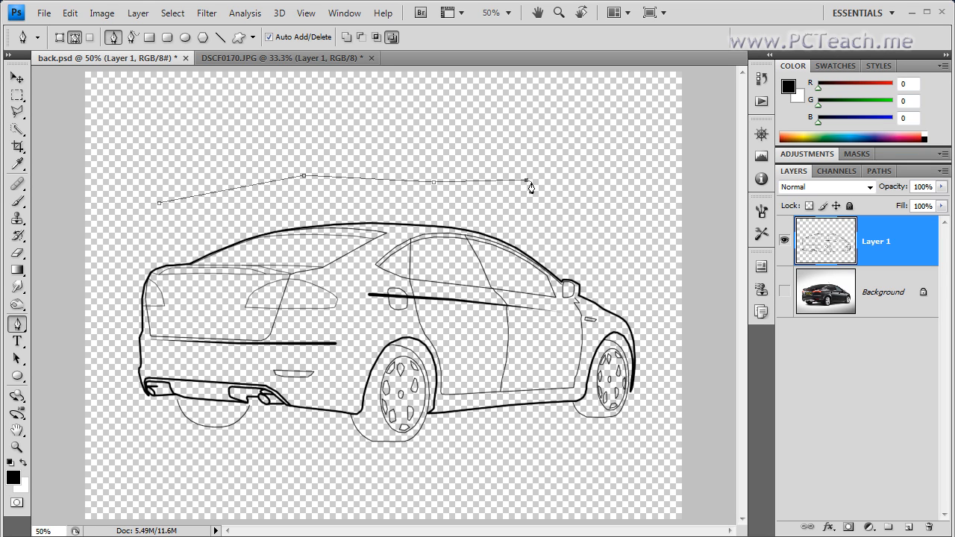
{"action": "left_click_drag", "start_coordinate": [530, 188], "coordinate": [498, 212]}
{"action": "left_click", "coordinate": [426, 206], "text": "ctrl"}
Compare the new path with the car photo by toggling the Background layer on and off, and check its Work Path entry.
{"action": "left_click", "coordinate": [784, 292]}
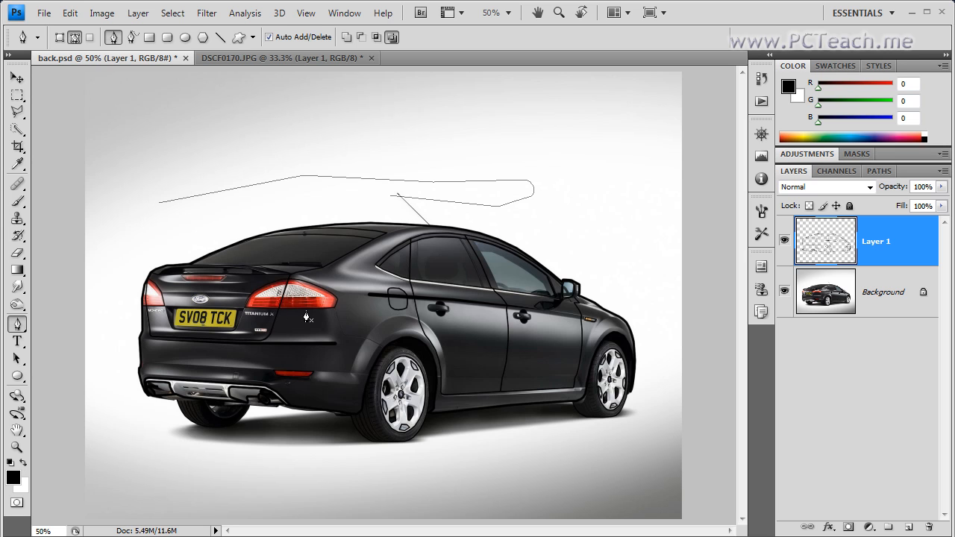
{"action": "left_click", "coordinate": [784, 292]}
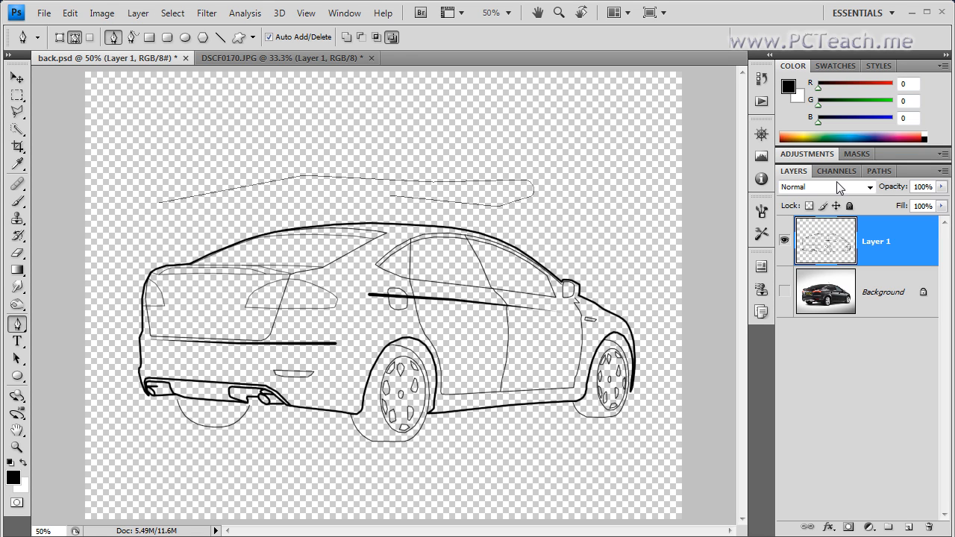
{"action": "left_click", "coordinate": [878, 171]}
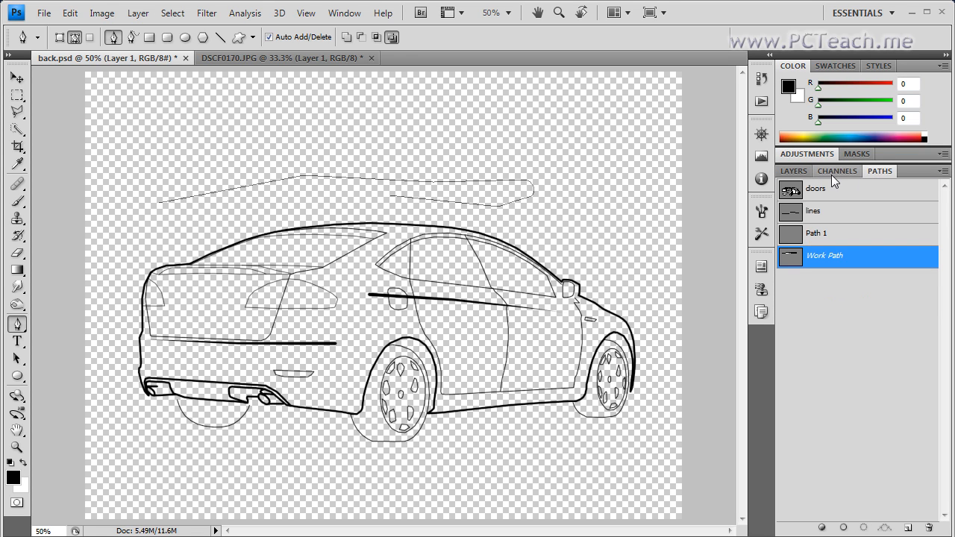
{"action": "left_click", "coordinate": [794, 173]}
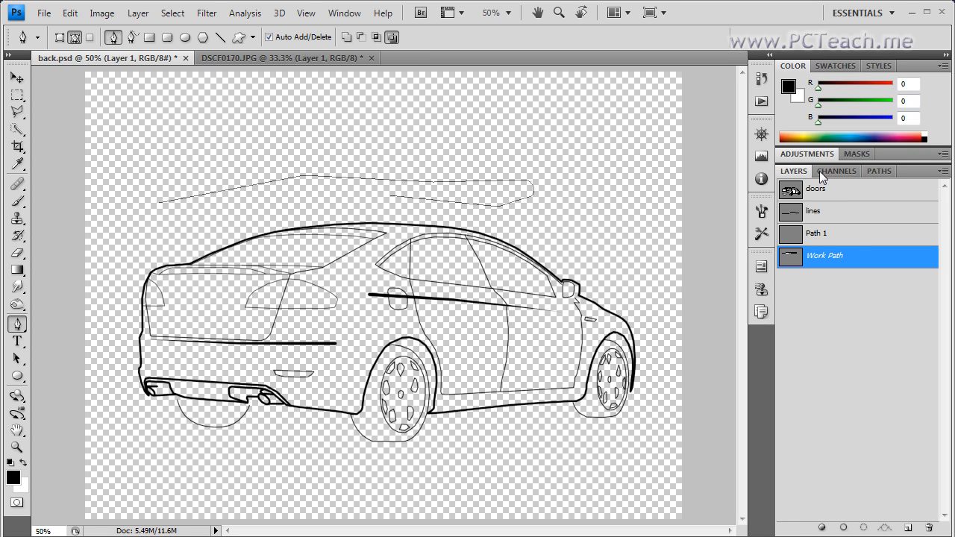
{"action": "left_click", "coordinate": [878, 171]}
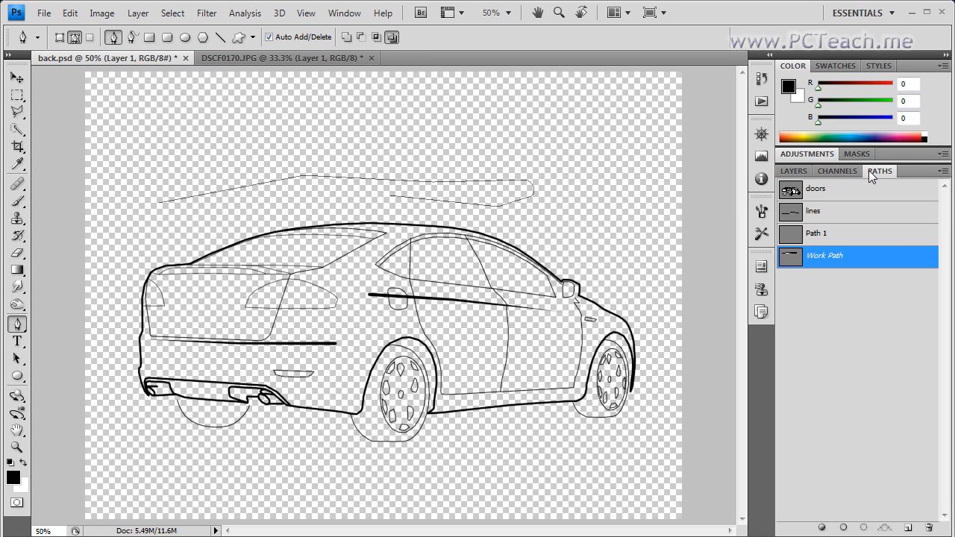